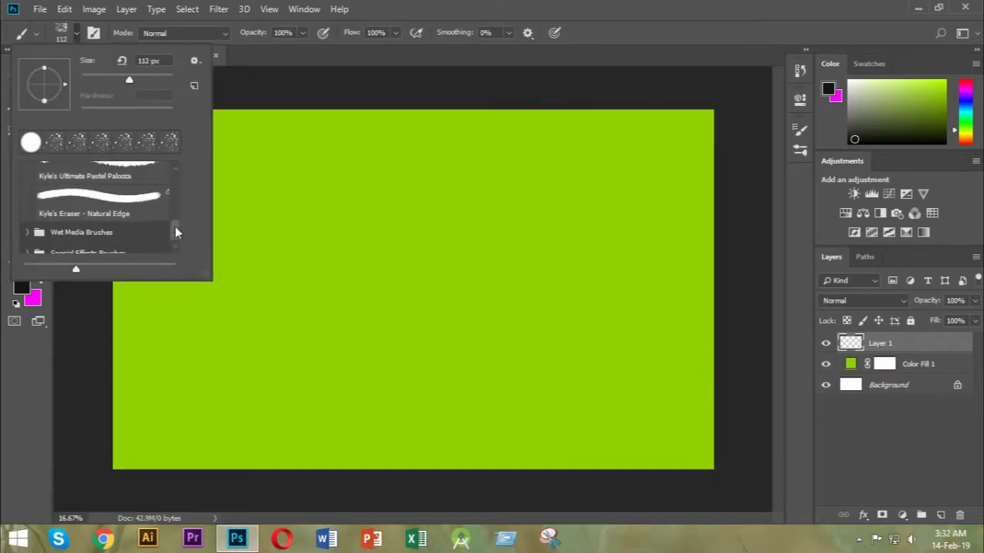
Choose the Kyle's Spatter Brushes - Spatter Bot Tilt preset from the Special Effects Brushes for the Brush tool.
{"action": "left_click_drag", "start_coordinate": [175, 229], "coordinate": [175, 232]}
{"action": "left_click", "coordinate": [26, 221]}
{"action": "scroll", "coordinate": [73, 208], "scroll_direction": "down", "scroll_amount": 6}
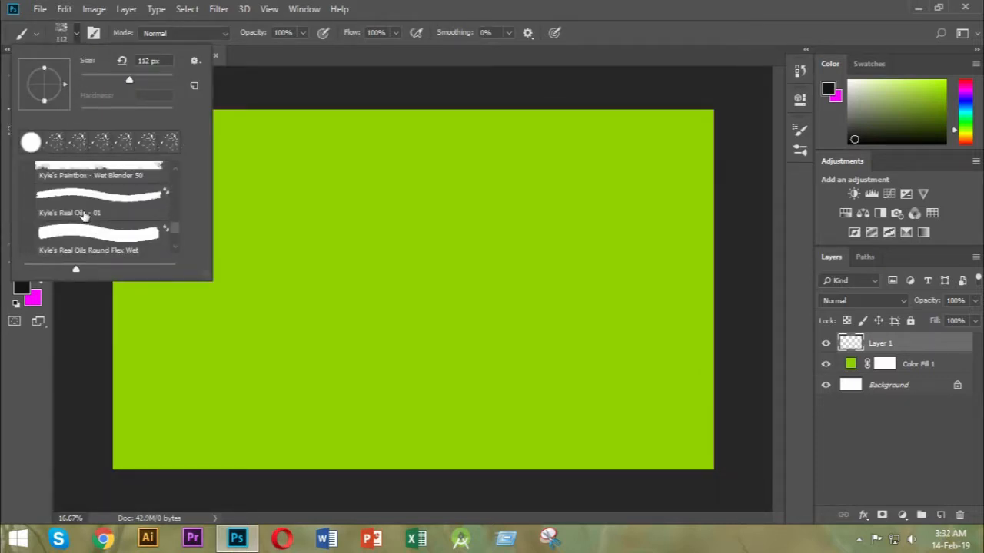
{"action": "left_click", "coordinate": [26, 243]}
{"action": "scroll", "coordinate": [67, 219], "scroll_direction": "down", "scroll_amount": 3}
{"action": "scroll", "coordinate": [67, 219], "scroll_direction": "down", "scroll_amount": 3}
{"action": "scroll", "coordinate": [69, 221], "scroll_direction": "up", "scroll_amount": 4}
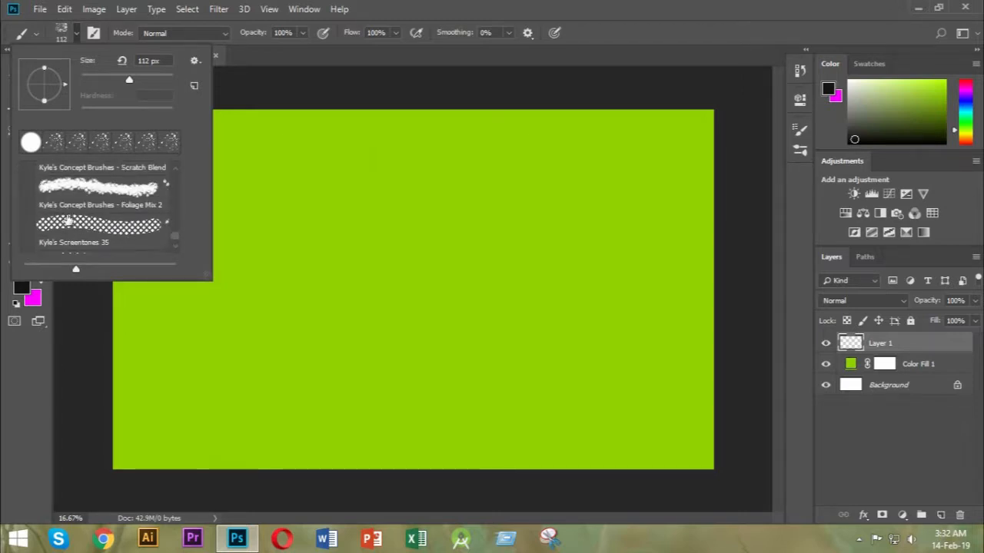
{"action": "scroll", "coordinate": [69, 219], "scroll_direction": "up", "scroll_amount": 4}
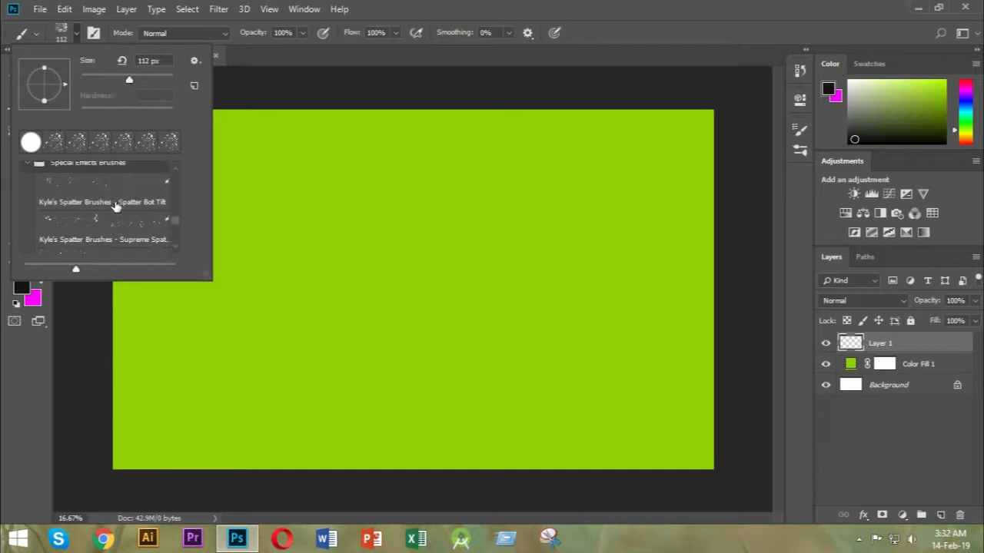
{"action": "left_click", "coordinate": [115, 185]}
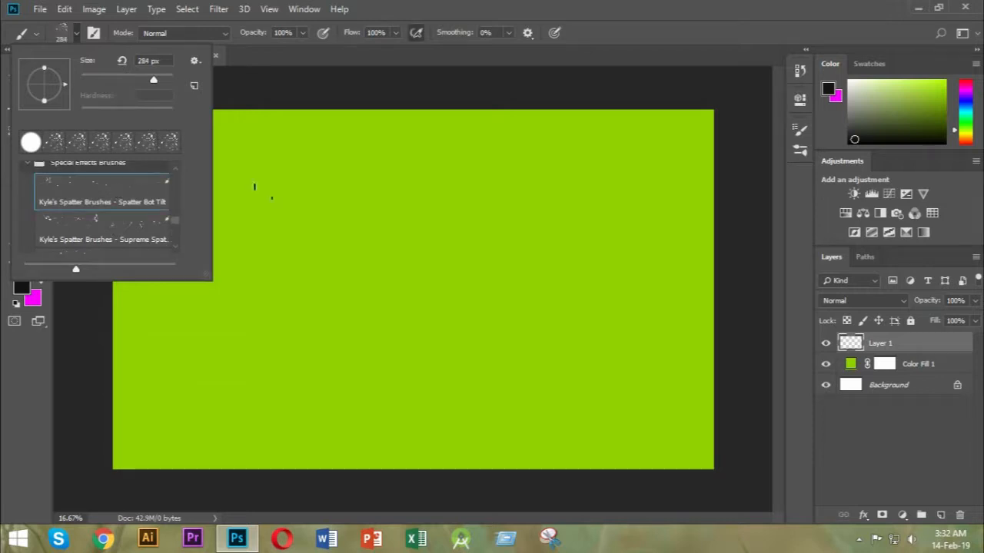
{"action": "left_click", "coordinate": [76, 34]}
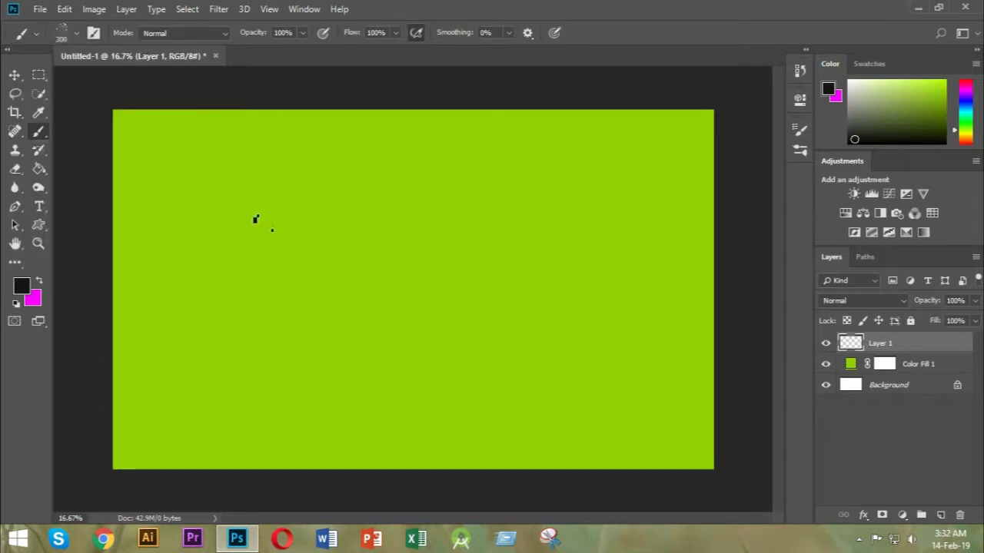
Cover the whole green canvas with black spatter on Layer 1, using brush sizes of 3000 px and 1800 px.
{"action": "key", "text": "bracketright"}
{"action": "key", "text": "bracketright"}
{"action": "key", "text": "bracketright"}
{"action": "left_click", "coordinate": [140, 136]}
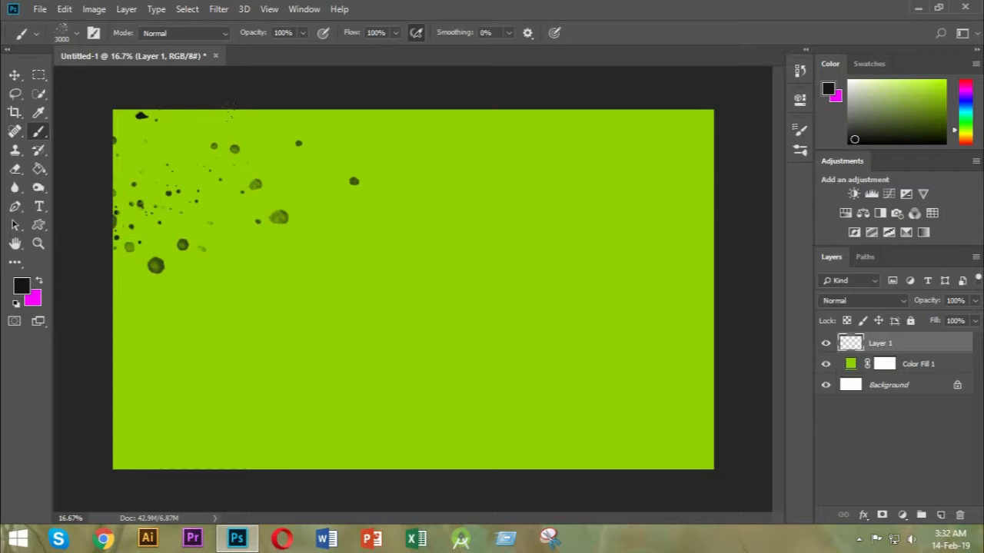
{"action": "mouse_move", "coordinate": [300, 116]}
{"action": "left_mouse_down"}
{"action": "mouse_move", "coordinate": [425, 139]}
{"action": "mouse_move", "coordinate": [444, 121]}
{"action": "mouse_move", "coordinate": [593, 167]}
{"action": "mouse_move", "coordinate": [598, 94]}
{"action": "mouse_move", "coordinate": [527, 387]}
{"action": "mouse_move", "coordinate": [320, 307]}
{"action": "mouse_move", "coordinate": [233, 296]}
{"action": "mouse_move", "coordinate": [121, 305]}
{"action": "mouse_move", "coordinate": [188, 282]}
{"action": "mouse_move", "coordinate": [280, 114]}
{"action": "mouse_move", "coordinate": [323, 84]}
{"action": "mouse_move", "coordinate": [142, 145]}
{"action": "mouse_move", "coordinate": [151, 93]}
{"action": "mouse_move", "coordinate": [143, 68]}
{"action": "mouse_move", "coordinate": [113, 99]}
{"action": "mouse_move", "coordinate": [152, 65]}
{"action": "mouse_move", "coordinate": [112, 85]}
{"action": "mouse_move", "coordinate": [187, 157]}
{"action": "mouse_move", "coordinate": [452, 360]}
{"action": "mouse_move", "coordinate": [485, 360]}
{"action": "mouse_move", "coordinate": [624, 422]}
{"action": "mouse_move", "coordinate": [505, 393]}
{"action": "mouse_move", "coordinate": [334, 375]}
{"action": "mouse_move", "coordinate": [91, 306]}
{"action": "mouse_move", "coordinate": [199, 191]}
{"action": "mouse_move", "coordinate": [215, 131]}
{"action": "mouse_move", "coordinate": [155, 166]}
{"action": "mouse_move", "coordinate": [189, 119]}
{"action": "mouse_move", "coordinate": [357, 114]}
{"action": "mouse_move", "coordinate": [364, 96]}
{"action": "mouse_move", "coordinate": [543, 352]}
{"action": "mouse_move", "coordinate": [609, 346]}
{"action": "mouse_move", "coordinate": [89, 374]}
{"action": "mouse_move", "coordinate": [121, 372]}
{"action": "mouse_move", "coordinate": [139, 346]}
{"action": "mouse_move", "coordinate": [131, 398]}
{"action": "mouse_move", "coordinate": [129, 327]}
{"action": "left_mouse_up"}
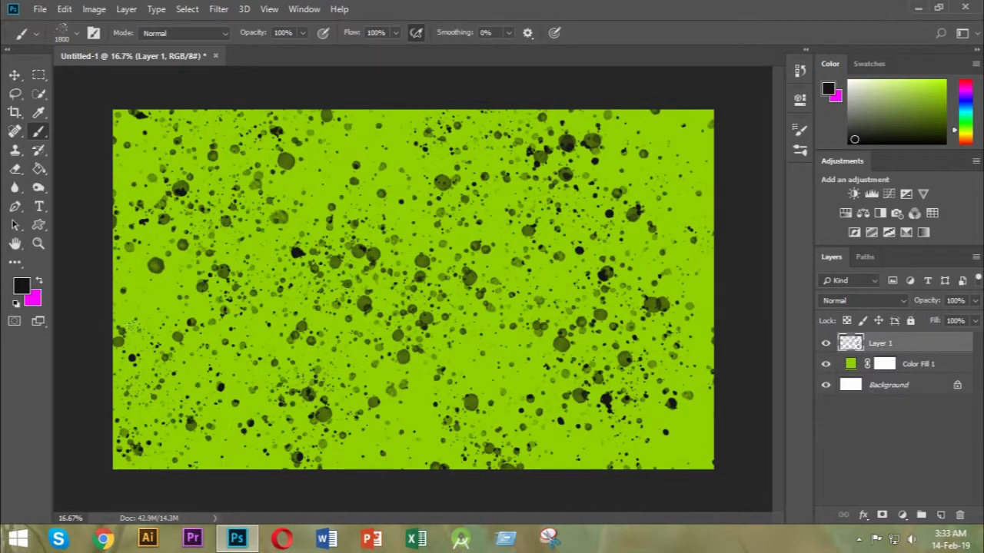
{"action": "mouse_move", "coordinate": [132, 275]}
{"action": "left_mouse_down"}
{"action": "mouse_move", "coordinate": [269, 400]}
{"action": "mouse_move", "coordinate": [576, 384]}
{"action": "mouse_move", "coordinate": [600, 208]}
{"action": "mouse_move", "coordinate": [469, 162]}
{"action": "mouse_move", "coordinate": [338, 215]}
{"action": "mouse_move", "coordinate": [200, 123]}
{"action": "left_mouse_up"}
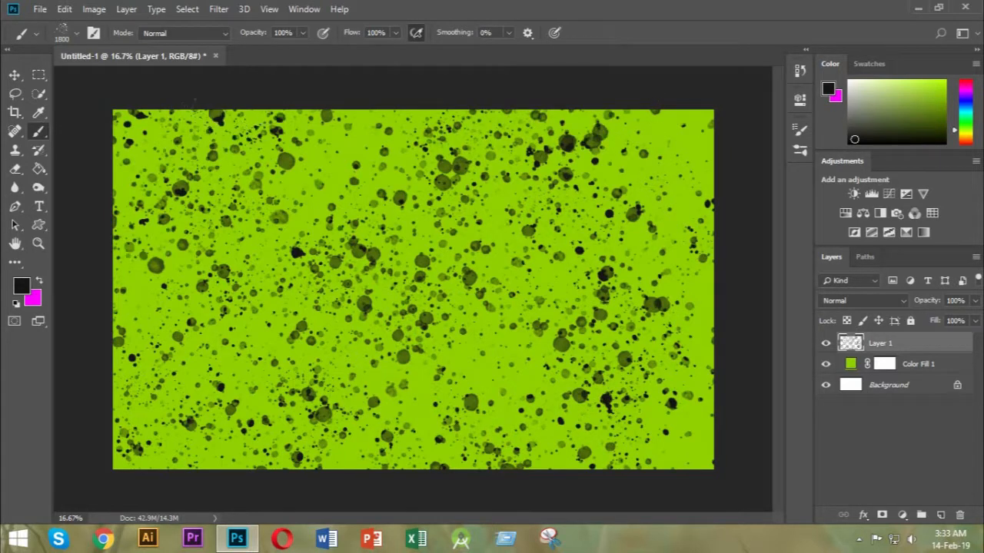
Set the blend mode of the spatter layer, Layer 1, to Overlay.
{"action": "left_click", "coordinate": [861, 301]}
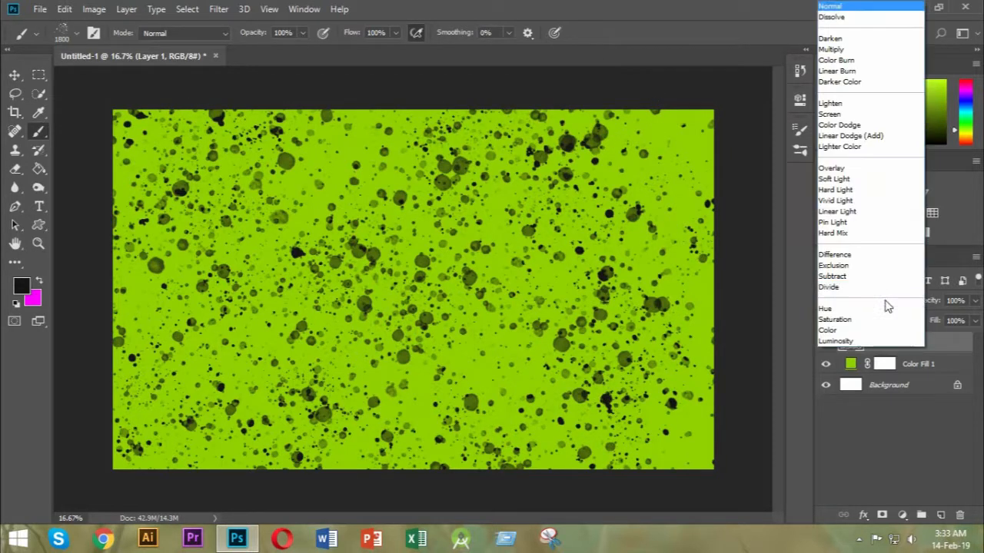
{"action": "left_click", "coordinate": [838, 168]}
{"action": "left_click", "coordinate": [14, 75]}
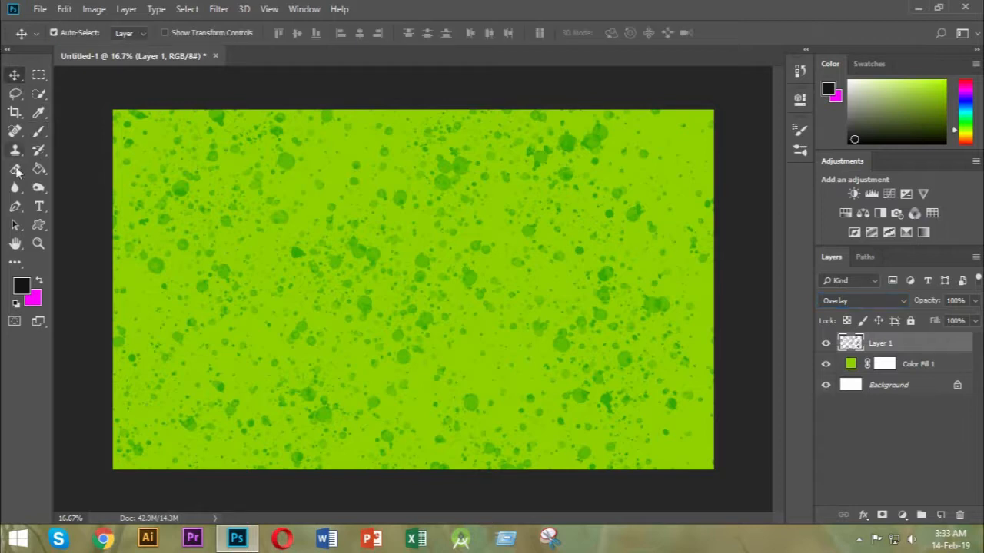
Add a new layer and draw a closed heart-shaped path with the Pen tool in the middle of the canvas.
{"action": "left_click", "coordinate": [16, 206]}
{"action": "left_click", "coordinate": [940, 515]}
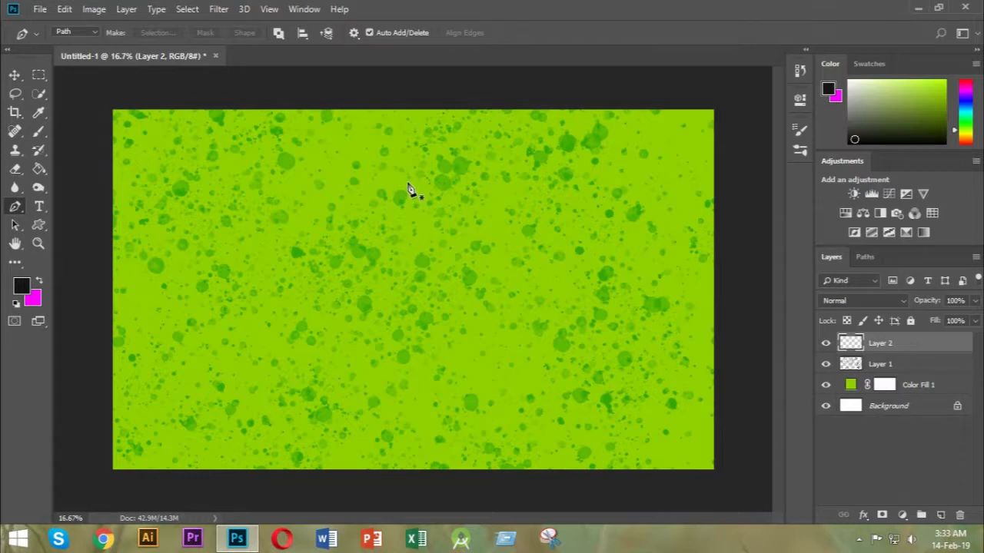
{"action": "left_click_drag", "start_coordinate": [420, 188], "coordinate": [477, 115]}
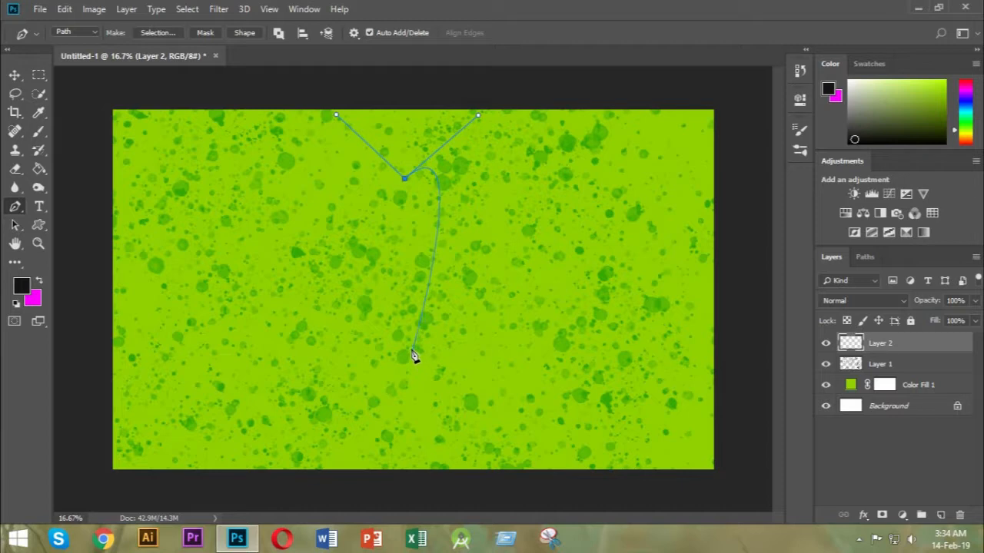
{"action": "left_click_drag", "start_coordinate": [411, 349], "coordinate": [247, 461]}
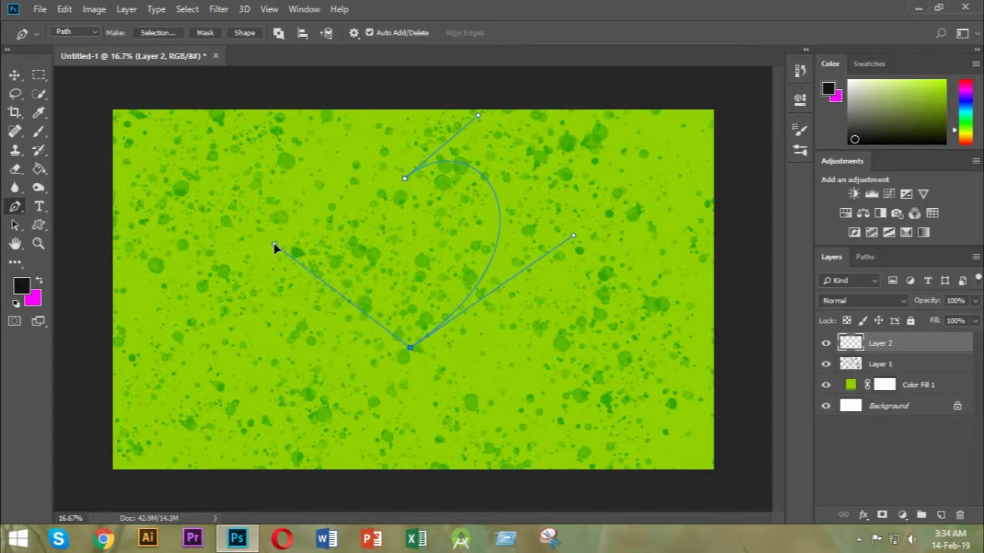
{"action": "left_click", "coordinate": [406, 180]}
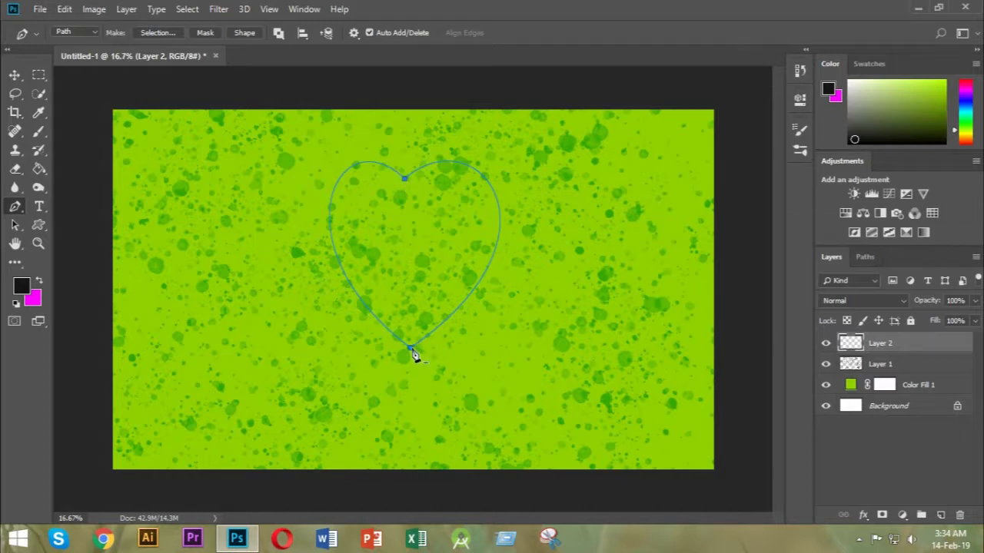
Reshape the heart path into a taller, wider, more even heart by moving its notch and tip anchors and adjusting their direction handles.
{"action": "left_click_drag", "start_coordinate": [411, 351], "coordinate": [409, 385]}
{"action": "left_click_drag", "start_coordinate": [403, 218], "coordinate": [413, 164]}
{"action": "left_click_drag", "start_coordinate": [410, 390], "coordinate": [408, 434]}
{"action": "left_click_drag", "start_coordinate": [345, 102], "coordinate": [301, 77]}
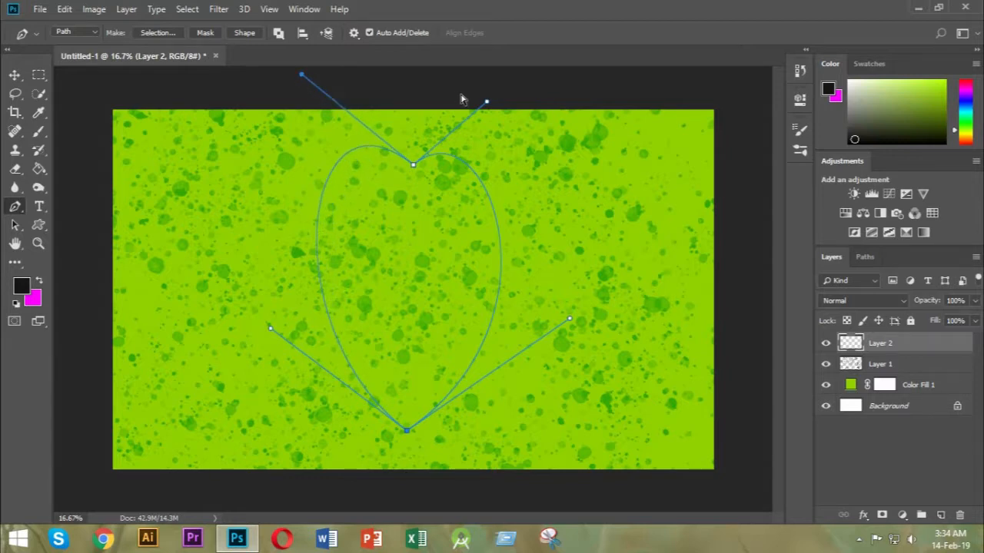
{"action": "left_click_drag", "start_coordinate": [488, 103], "coordinate": [533, 73]}
{"action": "left_click_drag", "start_coordinate": [408, 433], "coordinate": [414, 398]}
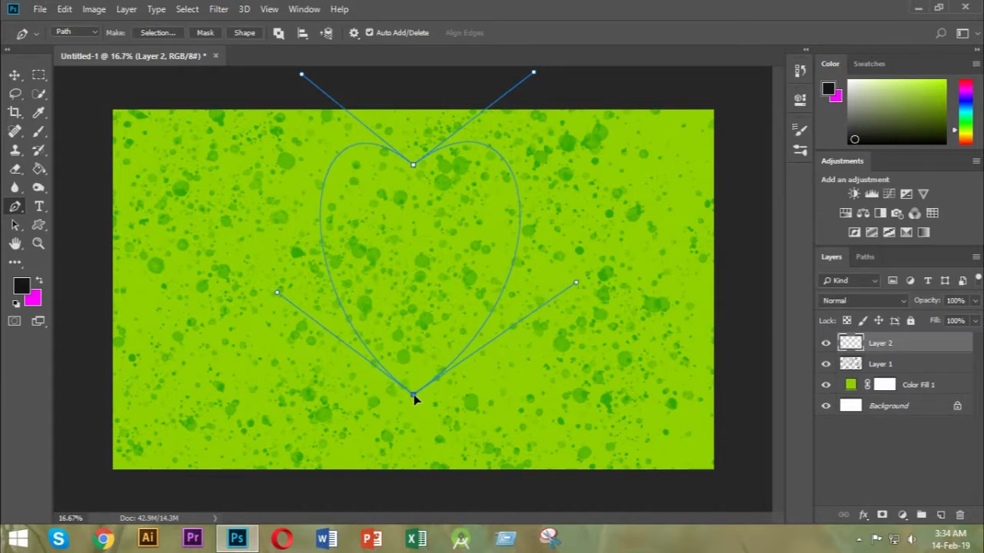
{"action": "left_click_drag", "start_coordinate": [414, 165], "coordinate": [412, 181]}
{"action": "left_click_drag", "start_coordinate": [414, 397], "coordinate": [409, 414]}
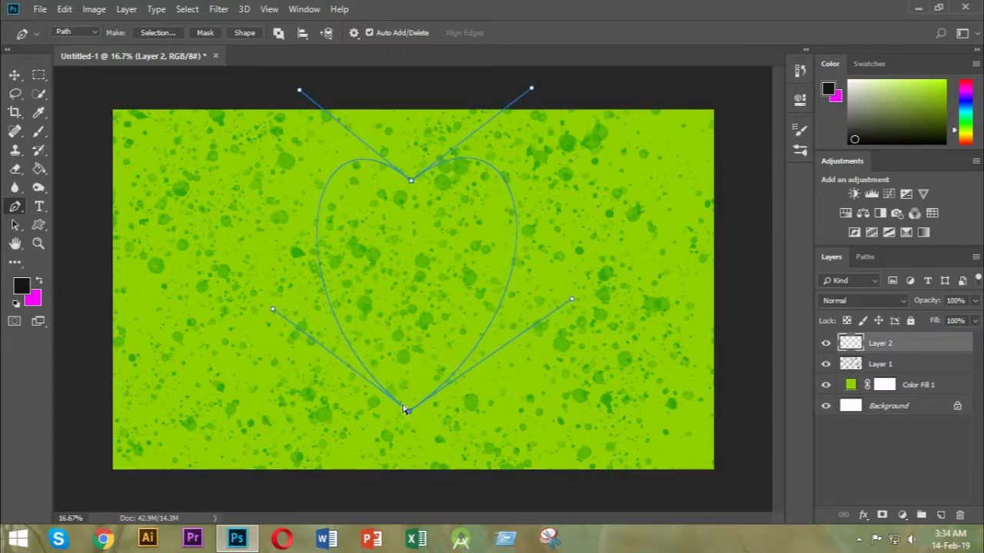
{"action": "left_click_drag", "start_coordinate": [273, 311], "coordinate": [261, 311]}
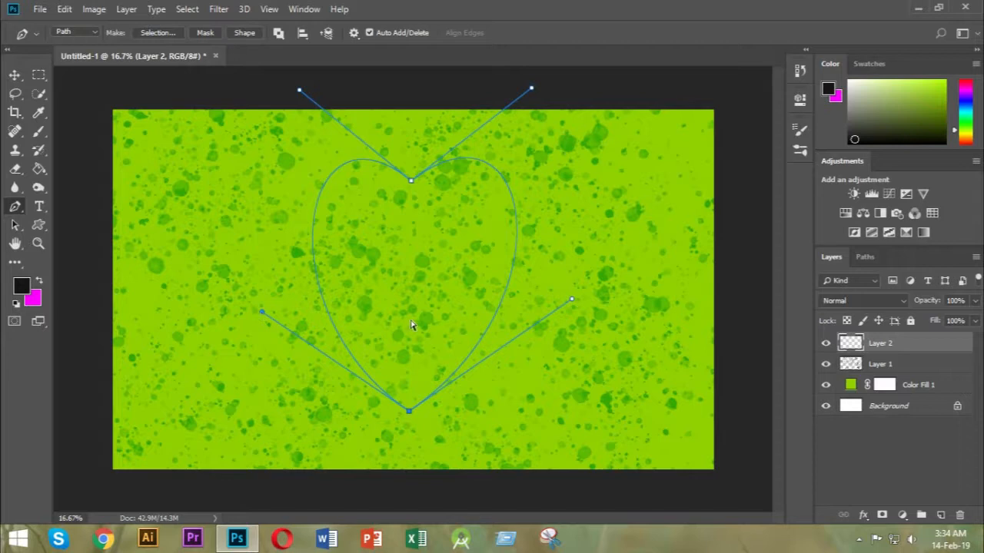
{"action": "left_click_drag", "start_coordinate": [572, 301], "coordinate": [573, 311]}
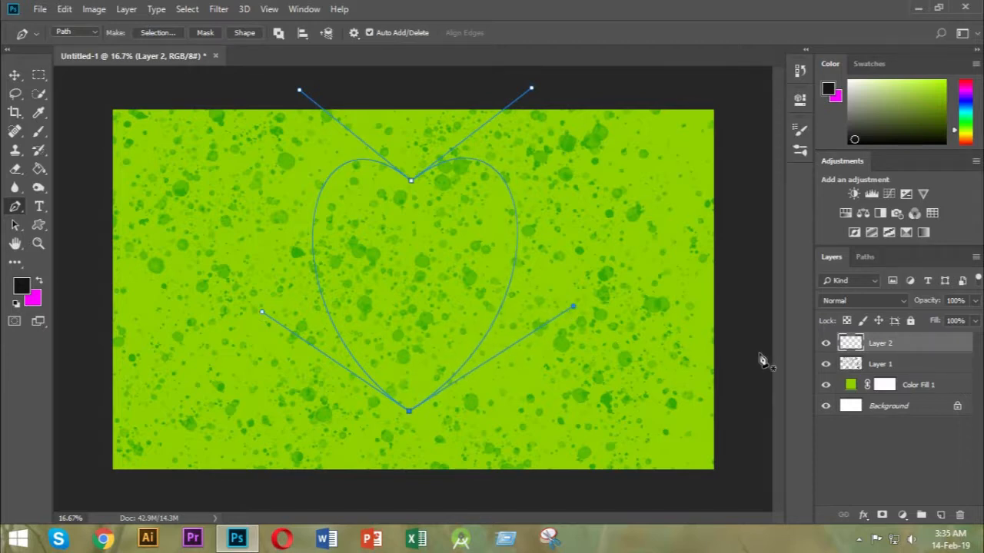
Convert the heart path to a selection, fill it with the black foreground colour on Layer 2 and deselect.
{"action": "key", "text": "ctrl+Return"}
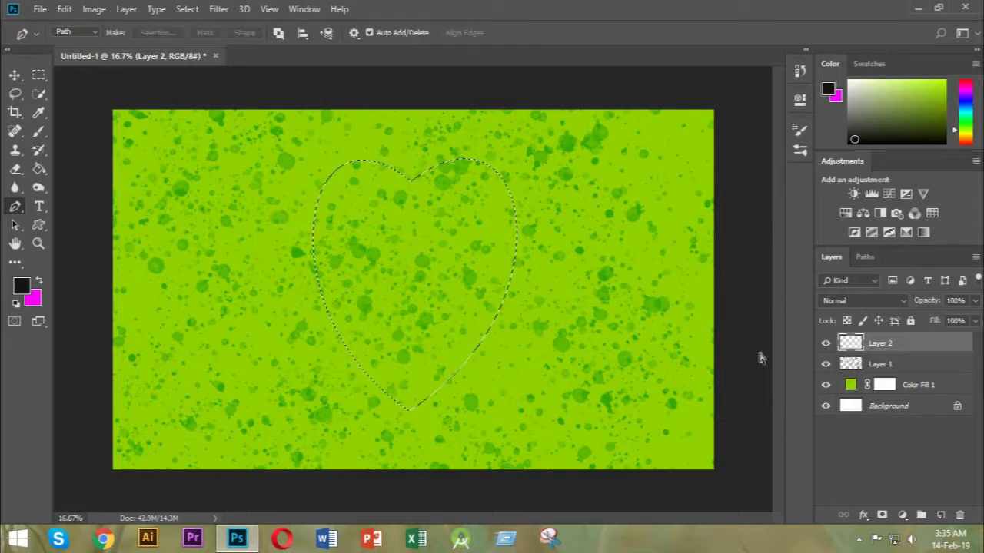
{"action": "left_click", "coordinate": [39, 169]}
{"action": "left_click", "coordinate": [404, 239]}
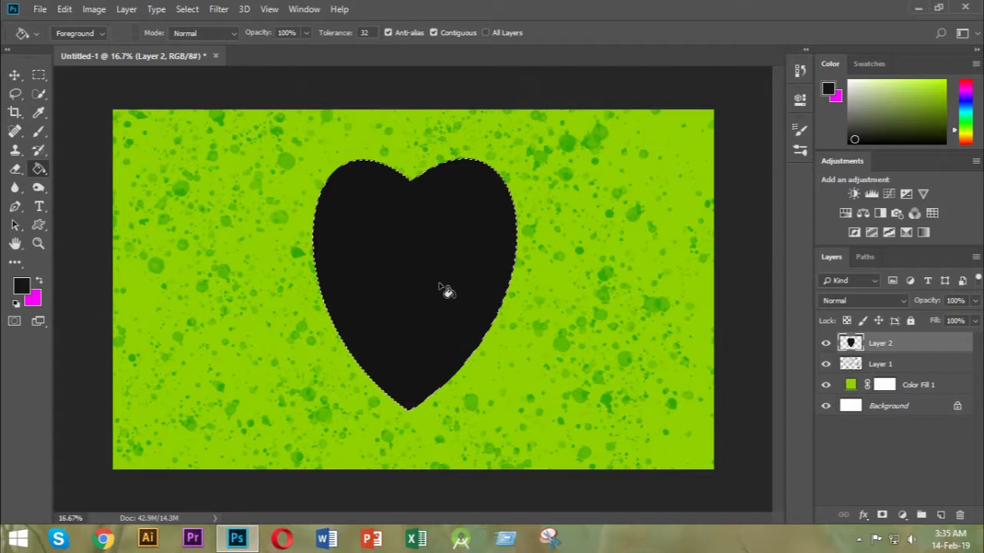
{"action": "left_click", "coordinate": [40, 134]}
{"action": "key", "text": "ctrl+d"}
Load the recently used 284 px spatter brush with the rotated tip for the Brush tool.
{"action": "left_click", "coordinate": [75, 35]}
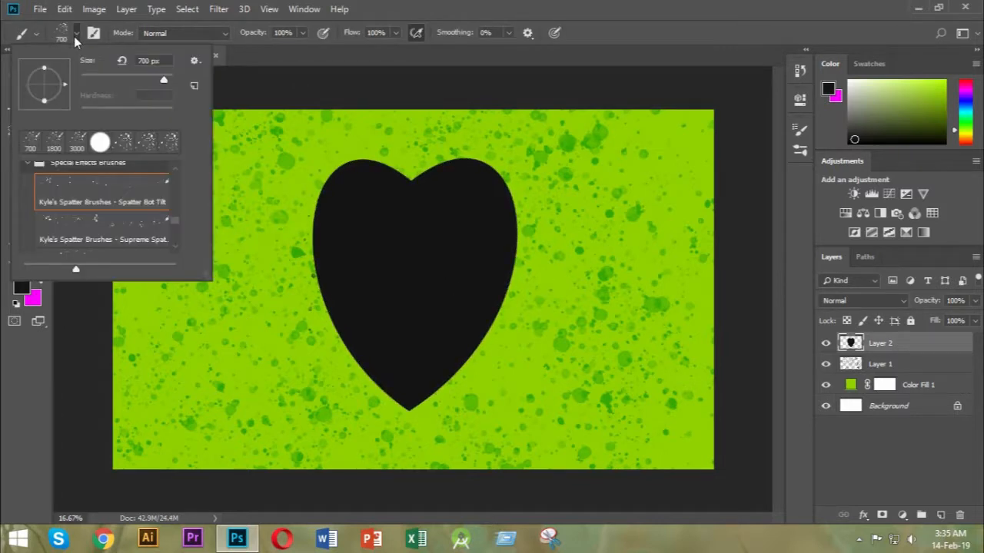
{"action": "left_click", "coordinate": [90, 229]}
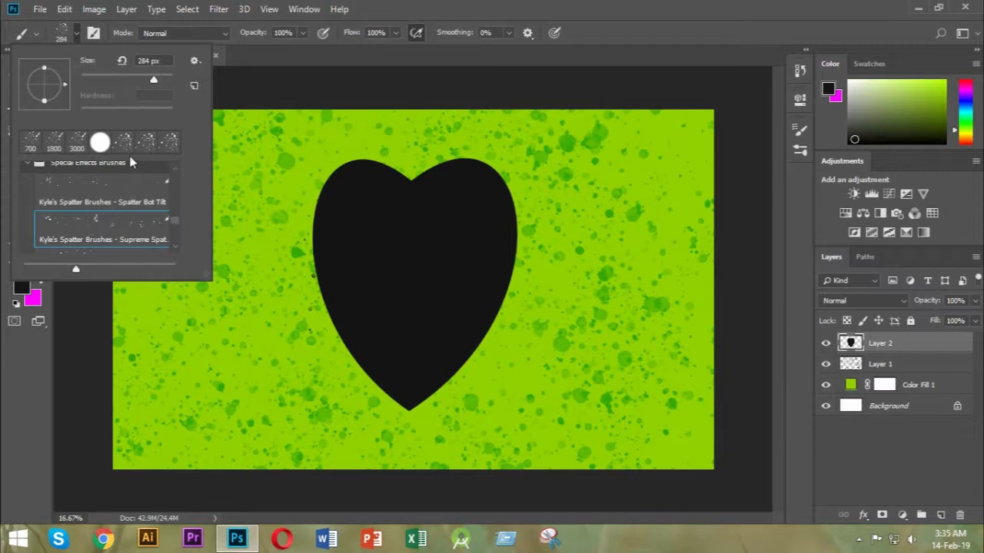
{"action": "left_click", "coordinate": [148, 143]}
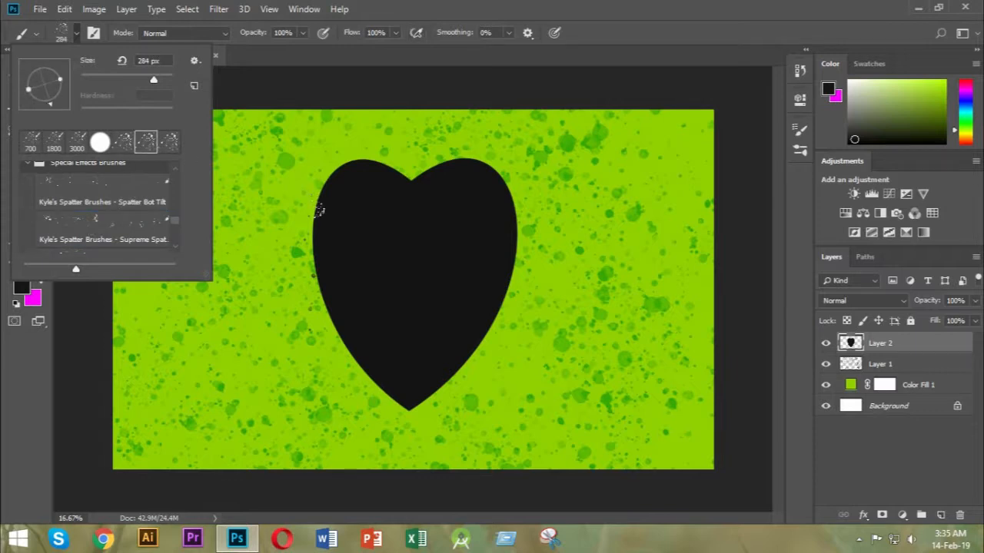
{"action": "left_click", "coordinate": [78, 35]}
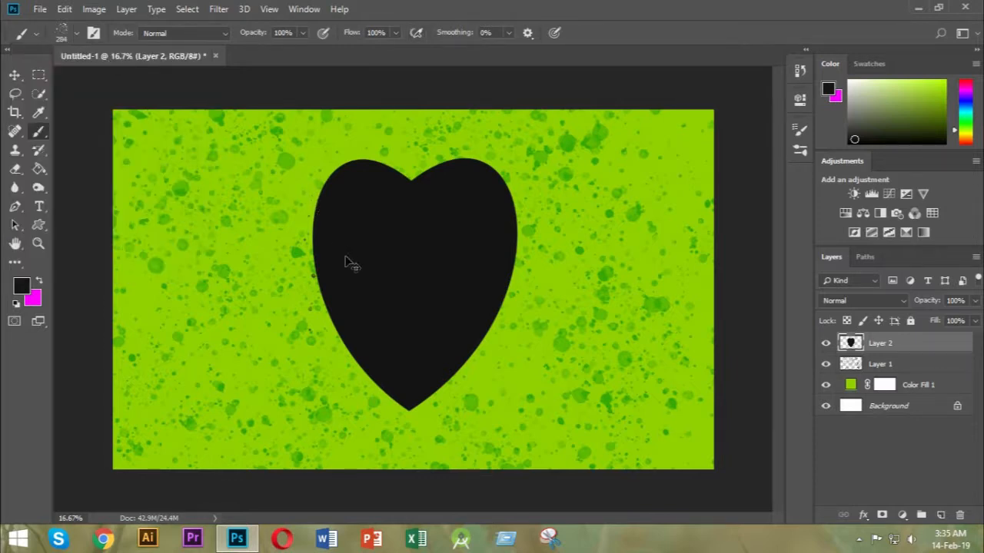
Roughen the heart's right edge with black spatter strokes from the upper lobe toward the tip, enlarging the brush to 500 px.
{"action": "key", "text": "ctrl+plus"}
{"action": "key", "text": "ctrl+plus"}
{"action": "key", "text": "ctrl+minus"}
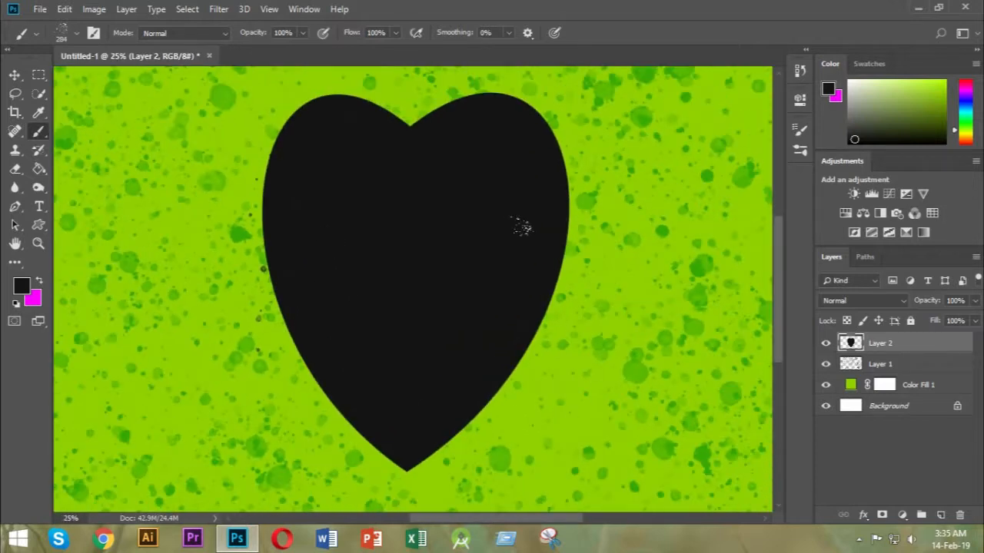
{"action": "left_click_drag", "start_coordinate": [544, 184], "coordinate": [539, 247]}
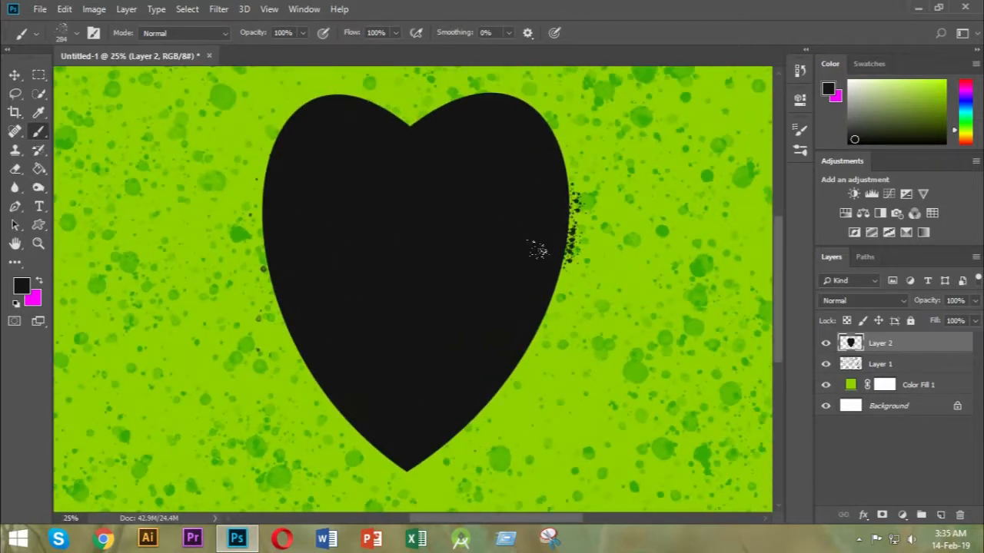
{"action": "key", "text": "bracketright"}
{"action": "mouse_move", "coordinate": [520, 159]}
{"action": "left_mouse_down"}
{"action": "mouse_move", "coordinate": [514, 234]}
{"action": "mouse_move", "coordinate": [515, 193]}
{"action": "mouse_move", "coordinate": [532, 203]}
{"action": "mouse_move", "coordinate": [513, 229]}
{"action": "mouse_move", "coordinate": [494, 262]}
{"action": "left_mouse_up"}
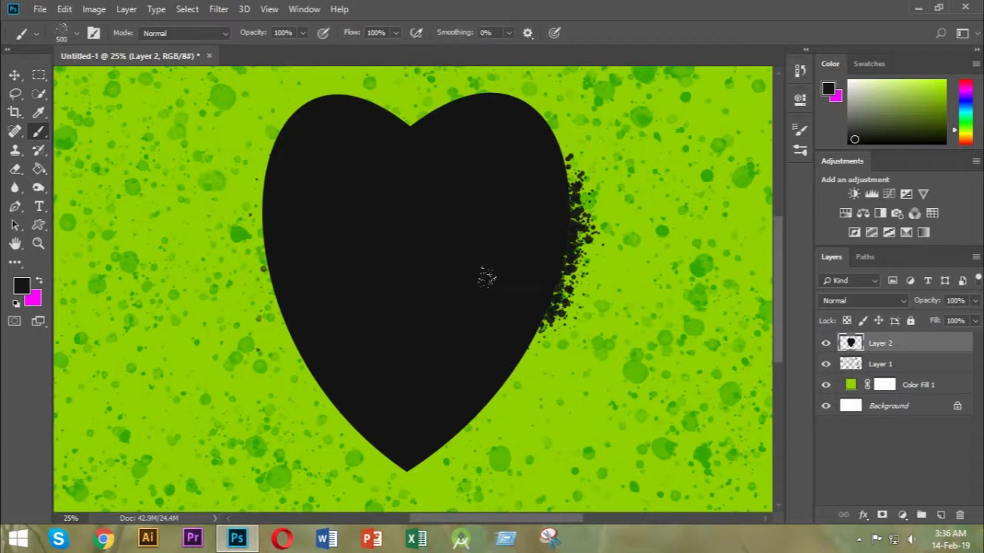
{"action": "mouse_move", "coordinate": [470, 308]}
{"action": "left_mouse_down"}
{"action": "mouse_move", "coordinate": [429, 367]}
{"action": "mouse_move", "coordinate": [456, 335]}
{"action": "mouse_move", "coordinate": [450, 351]}
{"action": "mouse_move", "coordinate": [494, 276]}
{"action": "mouse_move", "coordinate": [481, 305]}
{"action": "mouse_move", "coordinate": [505, 221]}
{"action": "mouse_move", "coordinate": [512, 145]}
{"action": "mouse_move", "coordinate": [497, 104]}
{"action": "mouse_move", "coordinate": [506, 120]}
{"action": "mouse_move", "coordinate": [480, 97]}
{"action": "mouse_move", "coordinate": [509, 110]}
{"action": "mouse_move", "coordinate": [507, 142]}
{"action": "mouse_move", "coordinate": [518, 164]}
{"action": "mouse_move", "coordinate": [516, 144]}
{"action": "mouse_move", "coordinate": [507, 254]}
{"action": "mouse_move", "coordinate": [513, 236]}
{"action": "mouse_move", "coordinate": [480, 297]}
{"action": "left_mouse_up"}
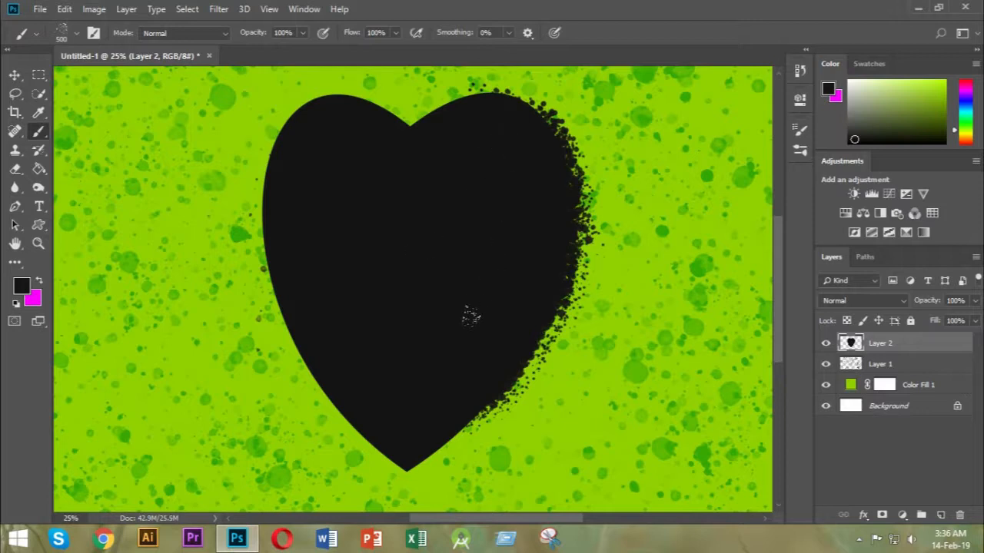
Rotate the spatter brush tip to an angle of 124°.
{"action": "left_click", "coordinate": [800, 129]}
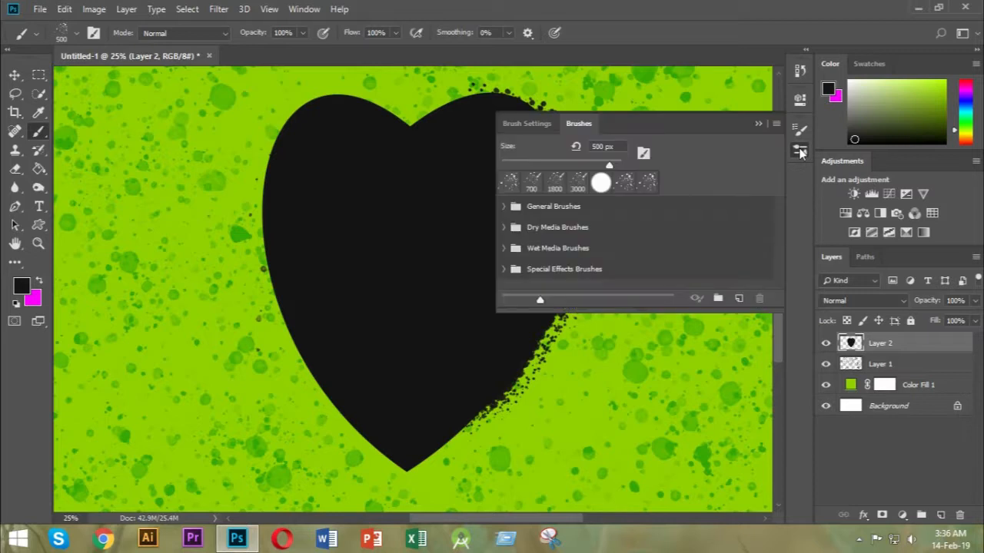
{"action": "left_click", "coordinate": [530, 124]}
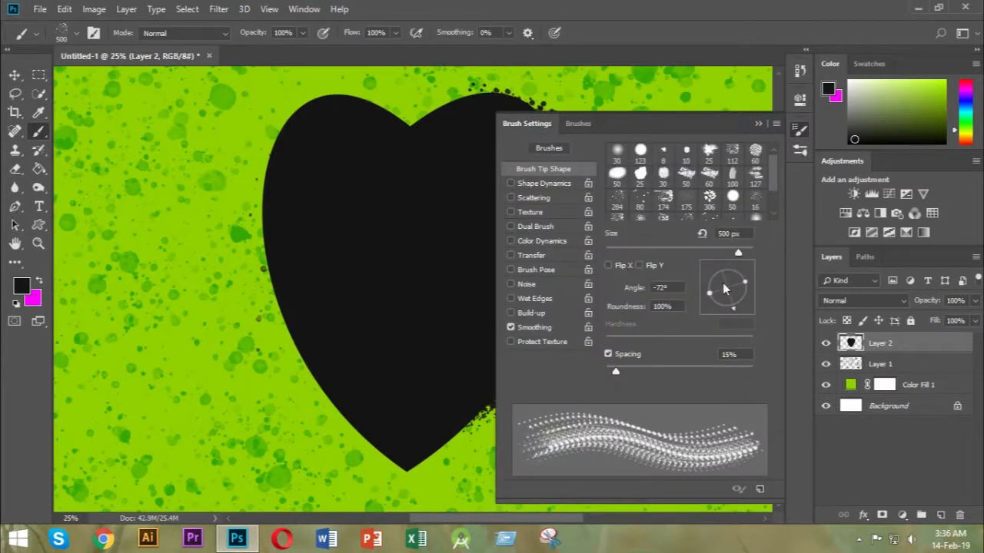
{"action": "mouse_move", "coordinate": [733, 306]}
{"action": "left_mouse_down"}
{"action": "mouse_move", "coordinate": [711, 296]}
{"action": "mouse_move", "coordinate": [717, 273]}
{"action": "left_mouse_up"}
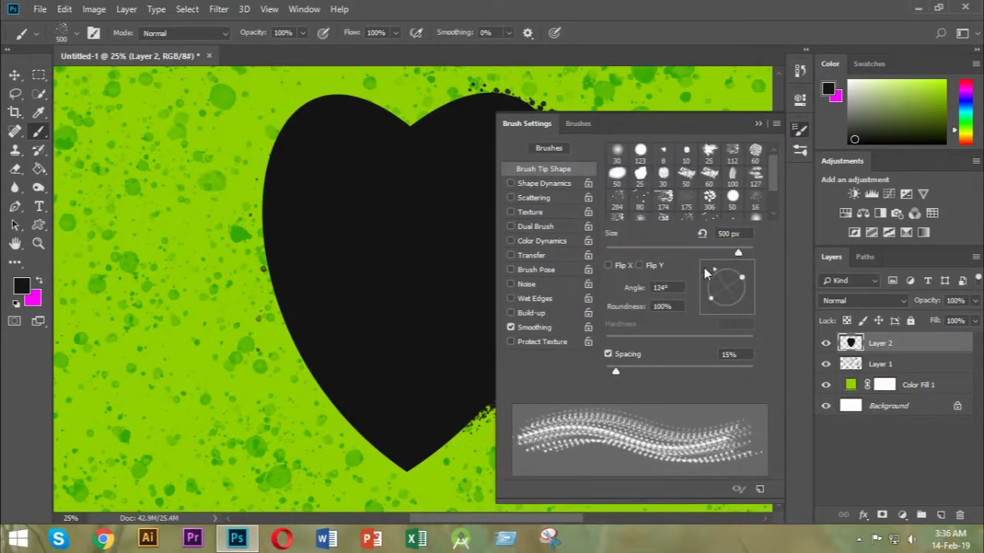
Roughen the heart's left edge and upper-left lobe with black spatter strokes, using a brush size of 504 px.
{"action": "mouse_move", "coordinate": [256, 151]}
{"action": "left_mouse_down"}
{"action": "mouse_move", "coordinate": [259, 114]}
{"action": "mouse_move", "coordinate": [268, 114]}
{"action": "mouse_move", "coordinate": [264, 204]}
{"action": "left_mouse_up"}
{"action": "left_click_drag", "start_coordinate": [247, 162], "coordinate": [258, 258]}
{"action": "mouse_move", "coordinate": [254, 214]}
{"action": "left_mouse_down"}
{"action": "mouse_move", "coordinate": [270, 269]}
{"action": "mouse_move", "coordinate": [287, 310]}
{"action": "mouse_move", "coordinate": [266, 263]}
{"action": "mouse_move", "coordinate": [281, 220]}
{"action": "mouse_move", "coordinate": [276, 272]}
{"action": "left_mouse_up"}
{"action": "mouse_move", "coordinate": [299, 306]}
{"action": "left_mouse_down"}
{"action": "mouse_move", "coordinate": [285, 322]}
{"action": "mouse_move", "coordinate": [307, 331]}
{"action": "mouse_move", "coordinate": [270, 283]}
{"action": "mouse_move", "coordinate": [303, 322]}
{"action": "left_mouse_up"}
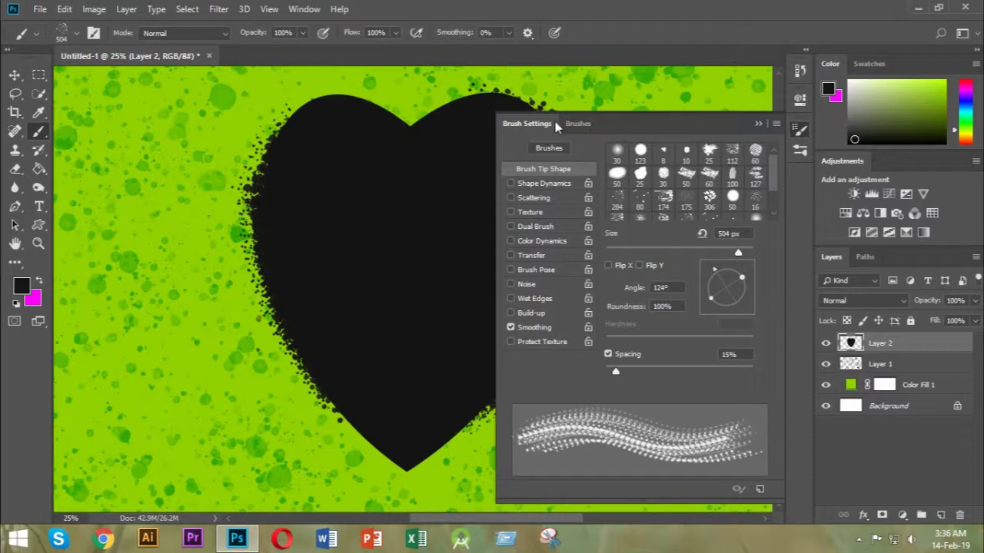
{"action": "left_click", "coordinate": [760, 123]}
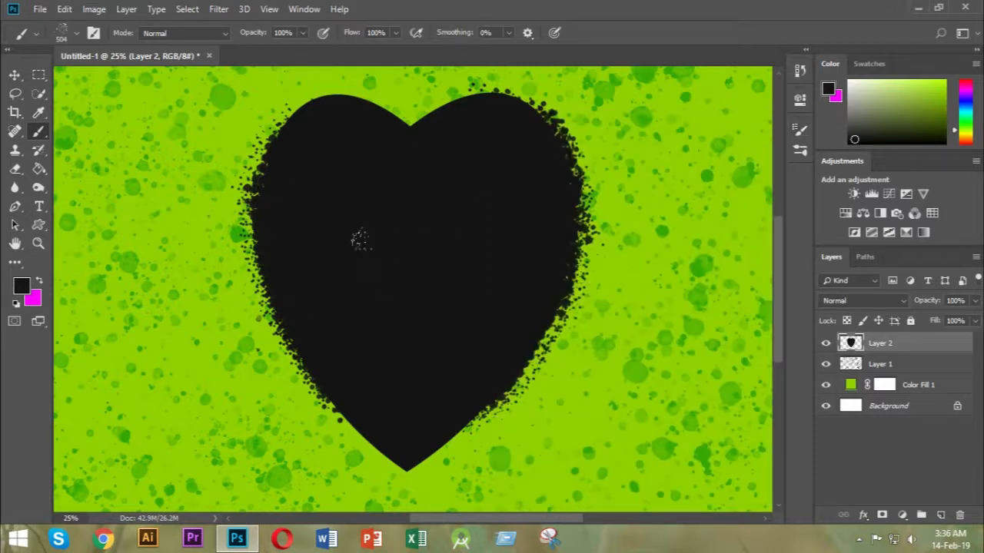
{"action": "mouse_move", "coordinate": [253, 114]}
{"action": "left_mouse_down"}
{"action": "mouse_move", "coordinate": [241, 110]}
{"action": "mouse_move", "coordinate": [239, 142]}
{"action": "left_mouse_up"}
{"action": "left_click_drag", "start_coordinate": [253, 100], "coordinate": [291, 83]}
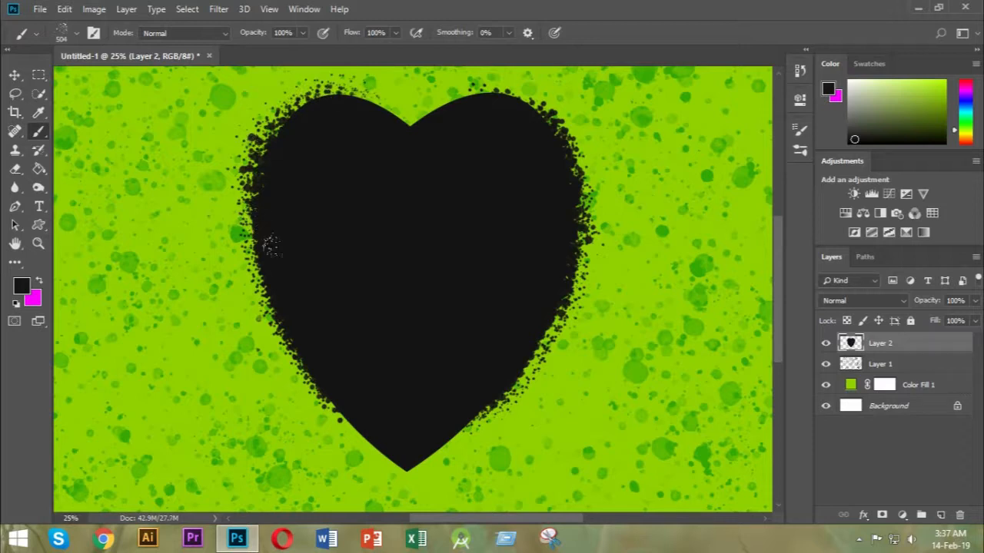
Add more black spatter outward along the heart's right edge, from the upper-right lobe down the side.
{"action": "left_click_drag", "start_coordinate": [514, 241], "coordinate": [536, 198]}
{"action": "mouse_move", "coordinate": [506, 98]}
{"action": "left_mouse_down"}
{"action": "mouse_move", "coordinate": [527, 113]}
{"action": "mouse_move", "coordinate": [529, 181]}
{"action": "mouse_move", "coordinate": [537, 159]}
{"action": "mouse_move", "coordinate": [534, 215]}
{"action": "left_mouse_up"}
{"action": "left_click_drag", "start_coordinate": [511, 258], "coordinate": [487, 287]}
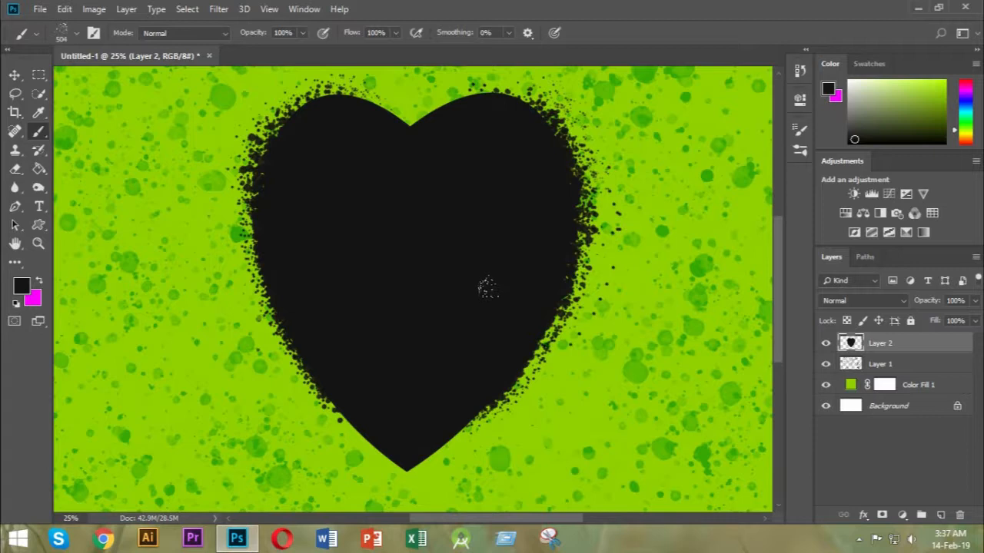
Rotate the spatter brush tip to an angle of -146°.
{"action": "left_click", "coordinate": [799, 150]}
{"action": "left_click", "coordinate": [550, 123]}
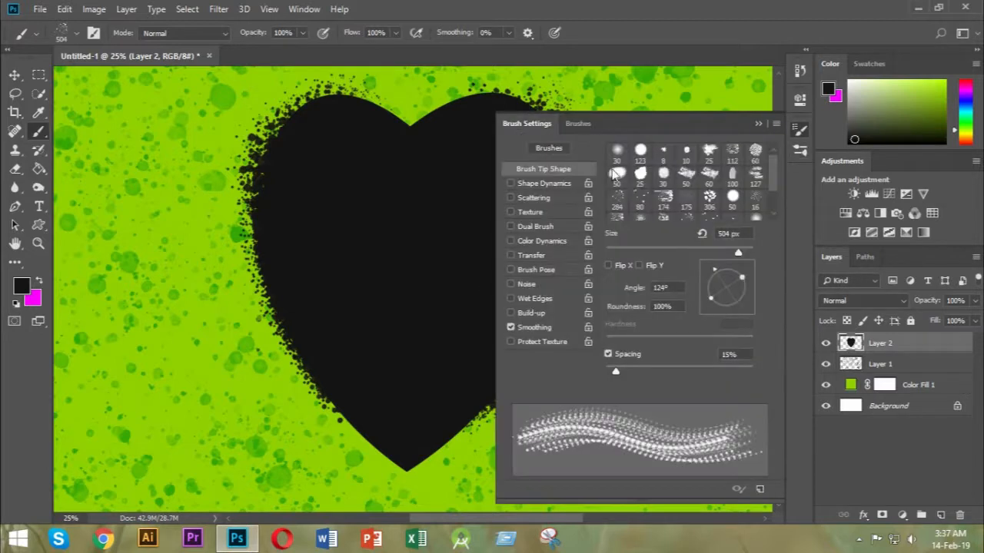
{"action": "left_click_drag", "start_coordinate": [714, 275], "coordinate": [708, 300]}
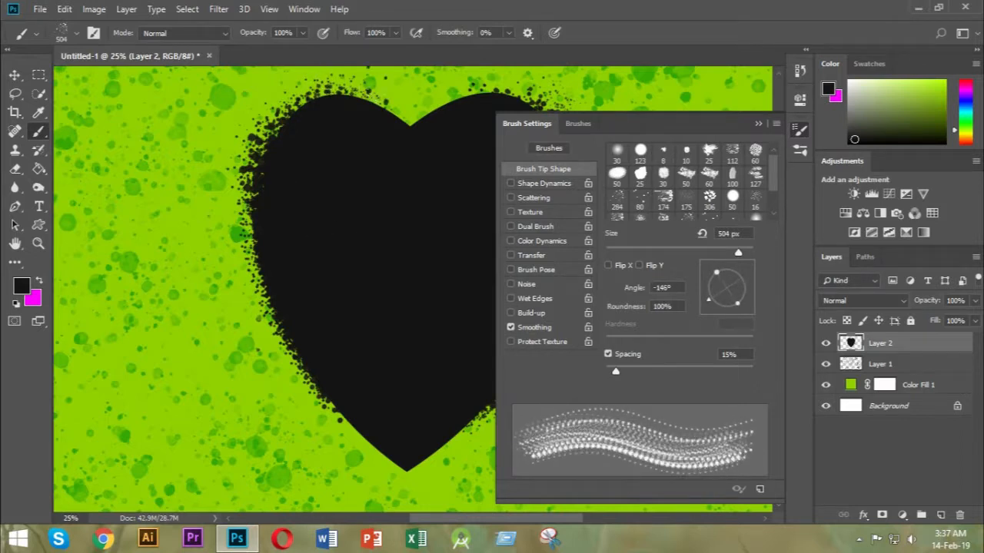
Spatter black paint at the notch between the lobes and down the heart's left edge with the 504 px brush.
{"action": "left_click", "coordinate": [440, 98]}
{"action": "left_click", "coordinate": [449, 99]}
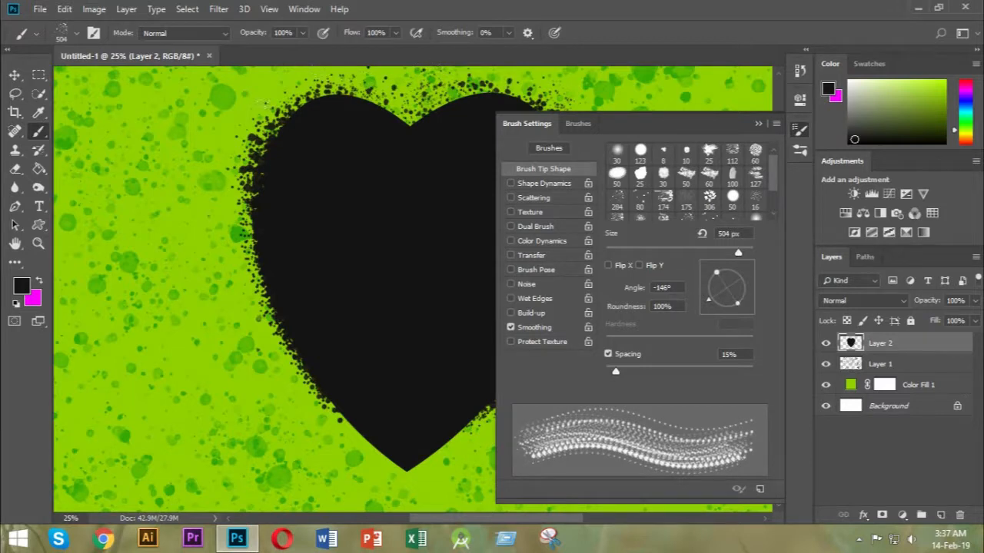
{"action": "left_click", "coordinate": [253, 245]}
{"action": "left_click", "coordinate": [240, 235]}
{"action": "left_click", "coordinate": [269, 307]}
{"action": "left_click", "coordinate": [278, 323]}
{"action": "left_click", "coordinate": [301, 341]}
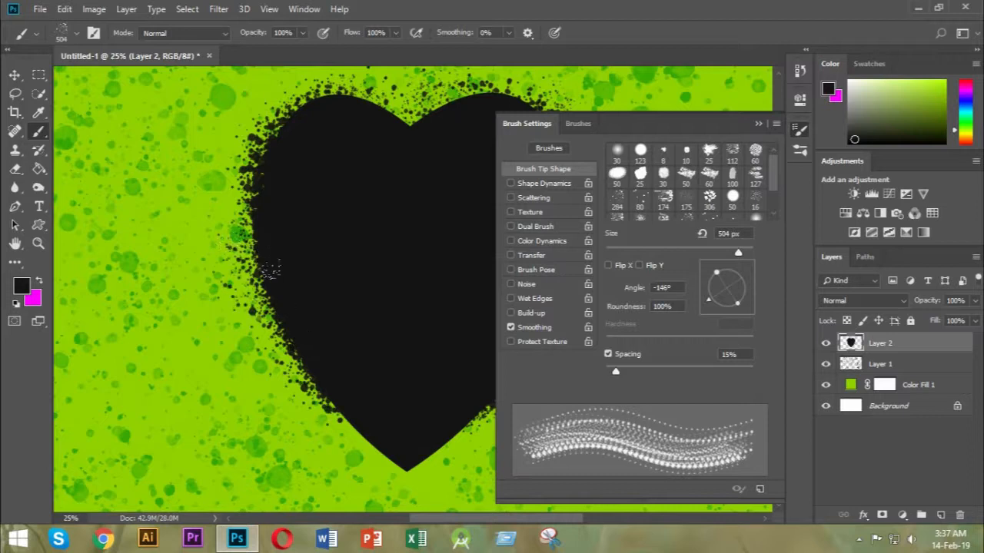
{"action": "left_click", "coordinate": [348, 419]}
{"action": "left_click", "coordinate": [363, 439]}
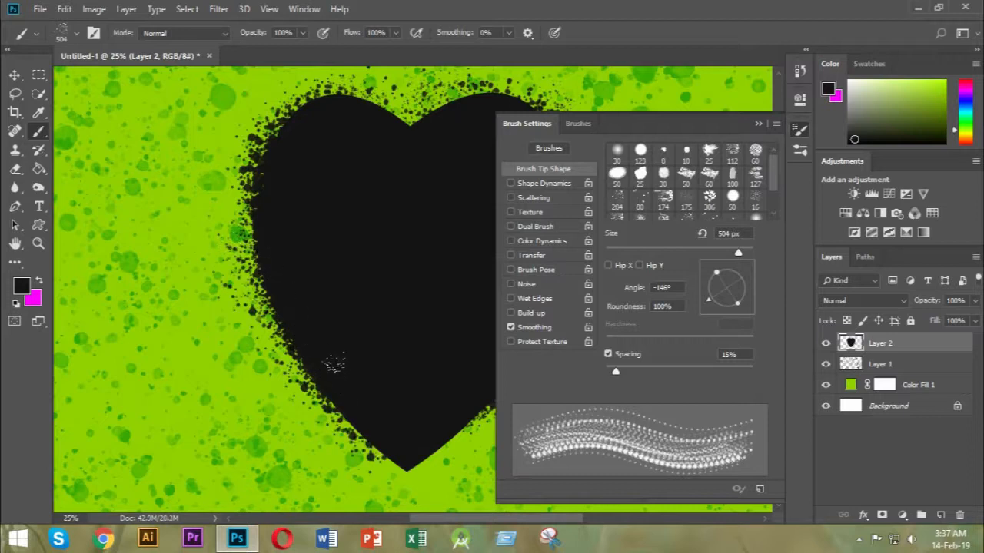
Roughen the heart's lower-left edge and bottom tip with black spatter dabs, continuing onto the lower-right edge.
{"action": "left_click", "coordinate": [328, 366]}
{"action": "left_click", "coordinate": [358, 389]}
{"action": "left_click", "coordinate": [366, 391]}
{"action": "left_click", "coordinate": [359, 391]}
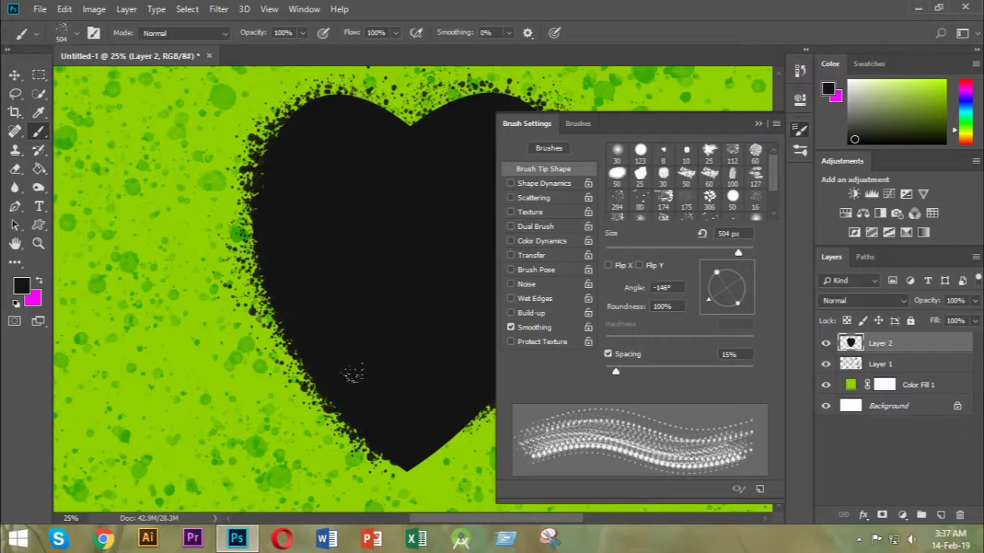
{"action": "left_click", "coordinate": [372, 400]}
{"action": "left_click", "coordinate": [375, 401]}
{"action": "left_click", "coordinate": [379, 401]}
{"action": "left_click", "coordinate": [394, 389]}
{"action": "left_click", "coordinate": [406, 383]}
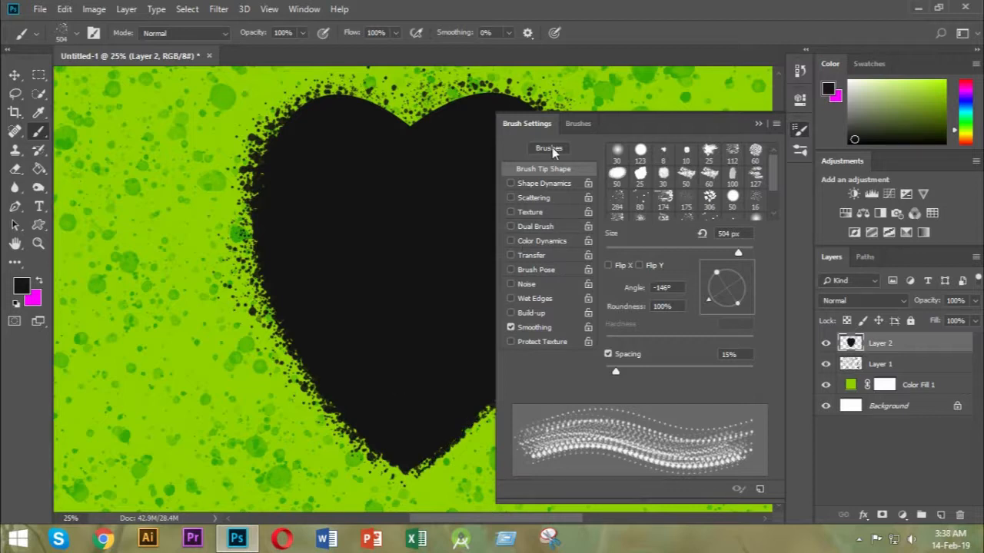
Hide the brush settings and dab black spatter above the notch and both upper lobes of the heart.
{"action": "left_click", "coordinate": [759, 123]}
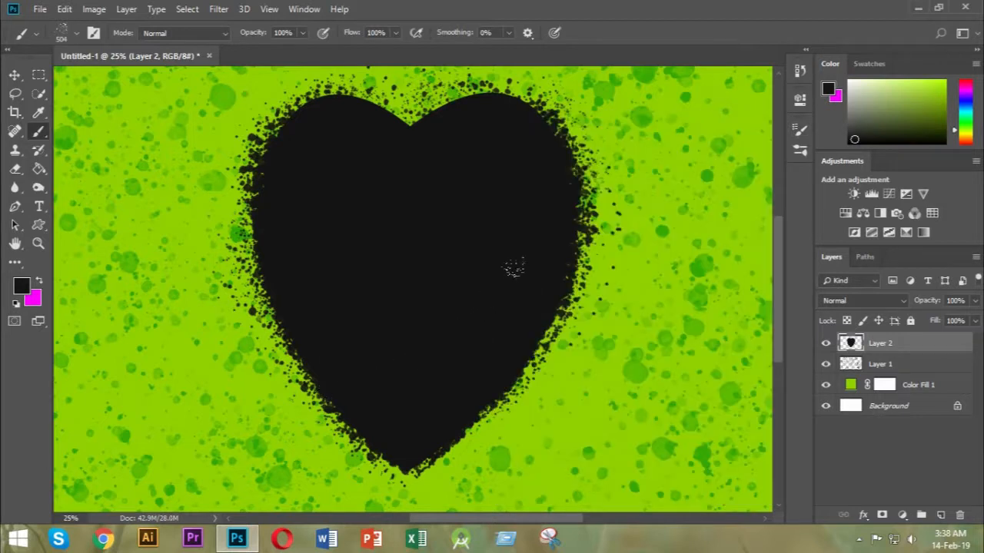
{"action": "left_click", "coordinate": [466, 65]}
{"action": "left_click", "coordinate": [431, 71]}
{"action": "left_click", "coordinate": [315, 67]}
{"action": "left_click", "coordinate": [356, 80]}
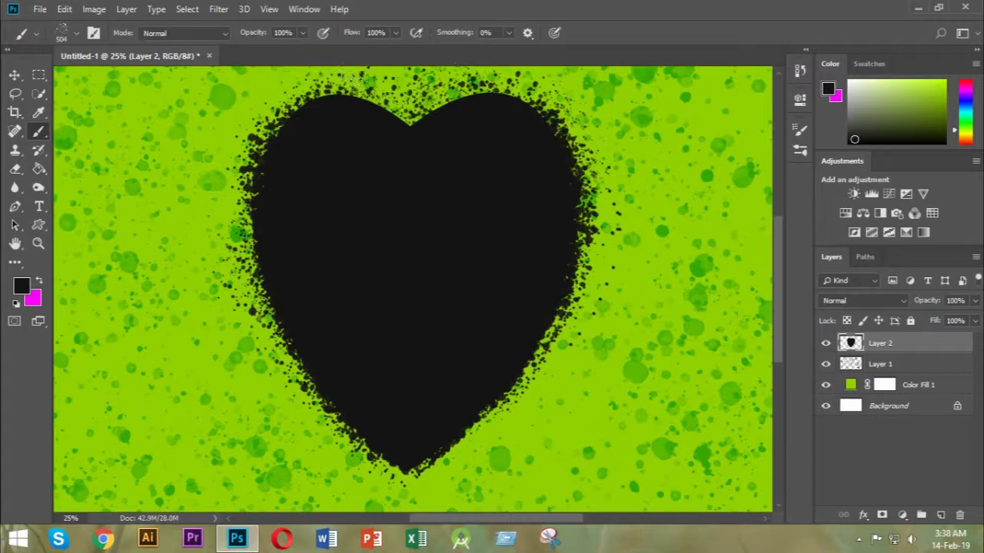
Rotate the spatter brush tip to an angle of 55°.
{"action": "left_click", "coordinate": [801, 153]}
{"action": "left_click", "coordinate": [529, 122]}
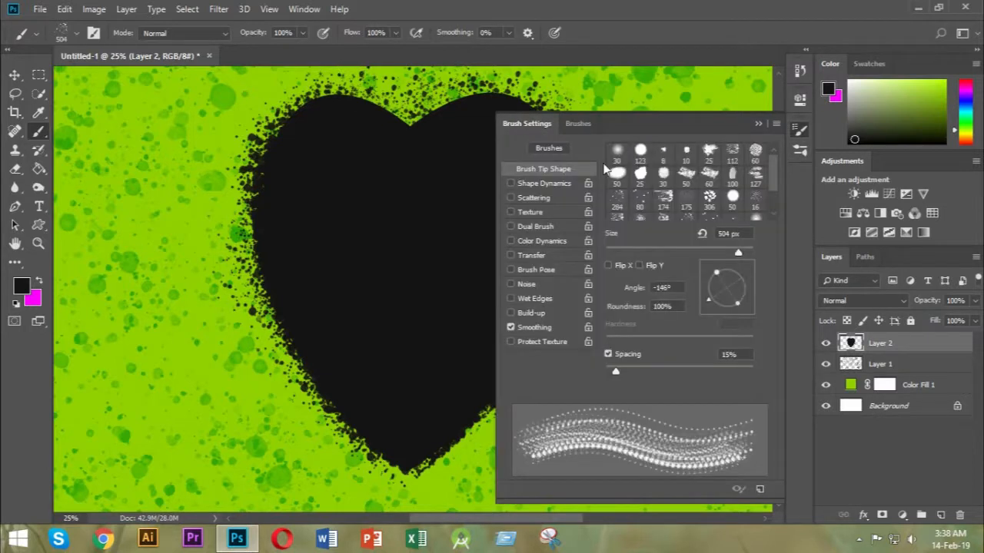
{"action": "mouse_move", "coordinate": [710, 304]}
{"action": "left_mouse_down"}
{"action": "mouse_move", "coordinate": [704, 279]}
{"action": "mouse_move", "coordinate": [723, 266]}
{"action": "mouse_move", "coordinate": [740, 277]}
{"action": "left_mouse_up"}
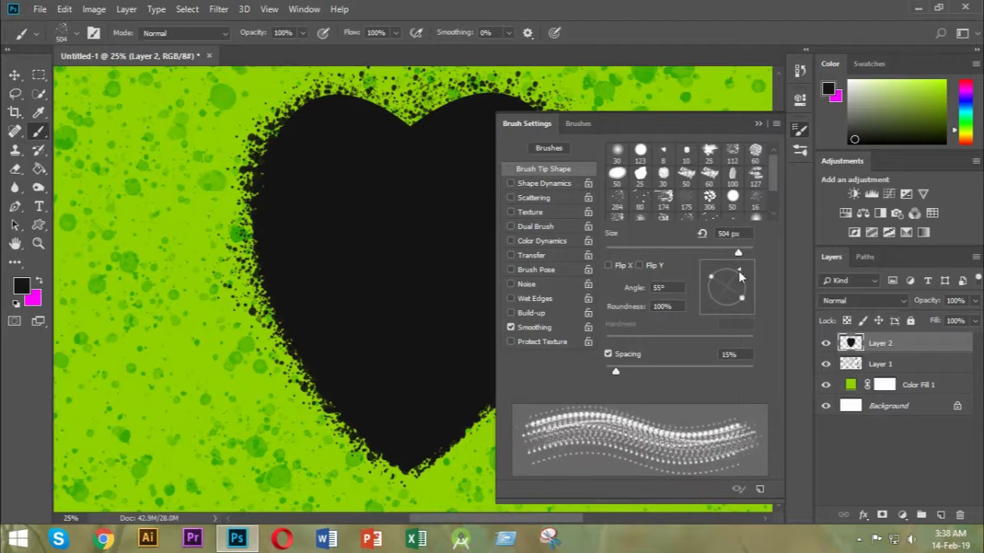
Roughen the top edges of both heart lobes and the notch between them with black spatter strokes.
{"action": "mouse_move", "coordinate": [403, 110]}
{"action": "left_mouse_down"}
{"action": "mouse_move", "coordinate": [398, 117]}
{"action": "mouse_move", "coordinate": [341, 88]}
{"action": "mouse_move", "coordinate": [312, 90]}
{"action": "mouse_move", "coordinate": [282, 116]}
{"action": "left_mouse_up"}
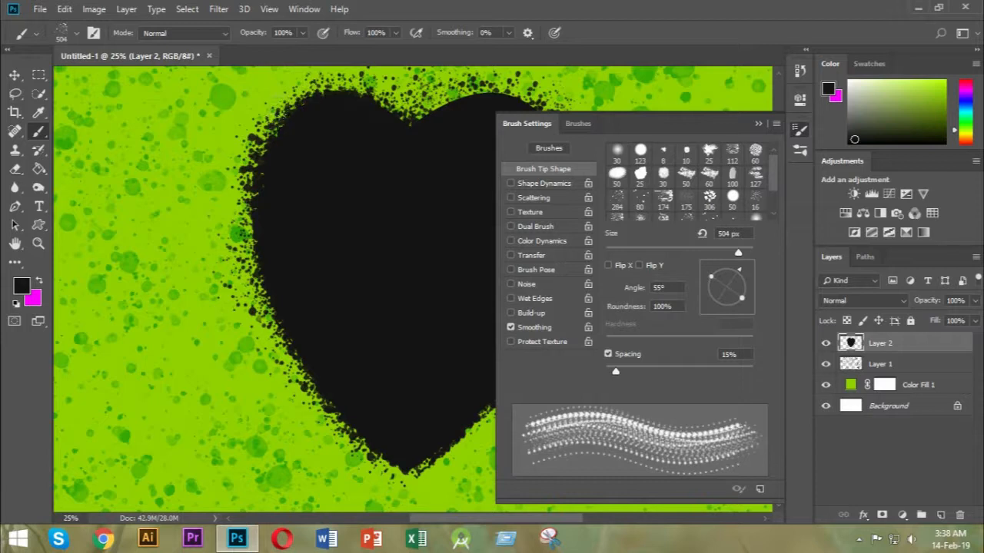
{"action": "mouse_move", "coordinate": [396, 108]}
{"action": "left_mouse_down"}
{"action": "mouse_move", "coordinate": [504, 91]}
{"action": "mouse_move", "coordinate": [483, 83]}
{"action": "mouse_move", "coordinate": [472, 115]}
{"action": "mouse_move", "coordinate": [430, 107]}
{"action": "left_mouse_up"}
{"action": "left_click", "coordinate": [523, 131]}
{"action": "mouse_move", "coordinate": [297, 85]}
{"action": "left_mouse_down"}
{"action": "mouse_move", "coordinate": [281, 105]}
{"action": "mouse_move", "coordinate": [266, 97]}
{"action": "mouse_move", "coordinate": [276, 118]}
{"action": "left_mouse_up"}
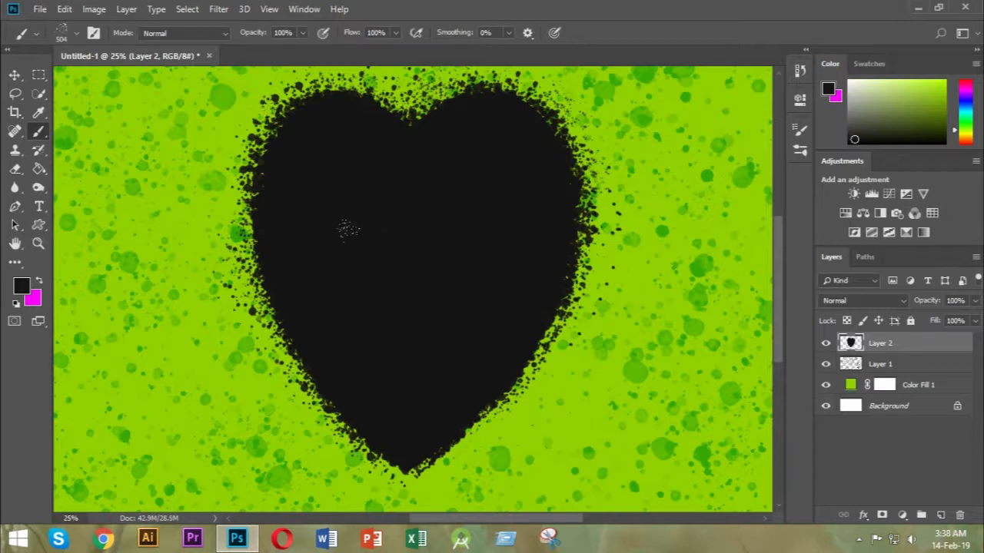
Spatter black paint along the heart's bottom tip and lower-right edge, and switch to the Move tool.
{"action": "mouse_move", "coordinate": [405, 407]}
{"action": "left_mouse_down"}
{"action": "mouse_move", "coordinate": [432, 397]}
{"action": "mouse_move", "coordinate": [456, 362]}
{"action": "left_mouse_up"}
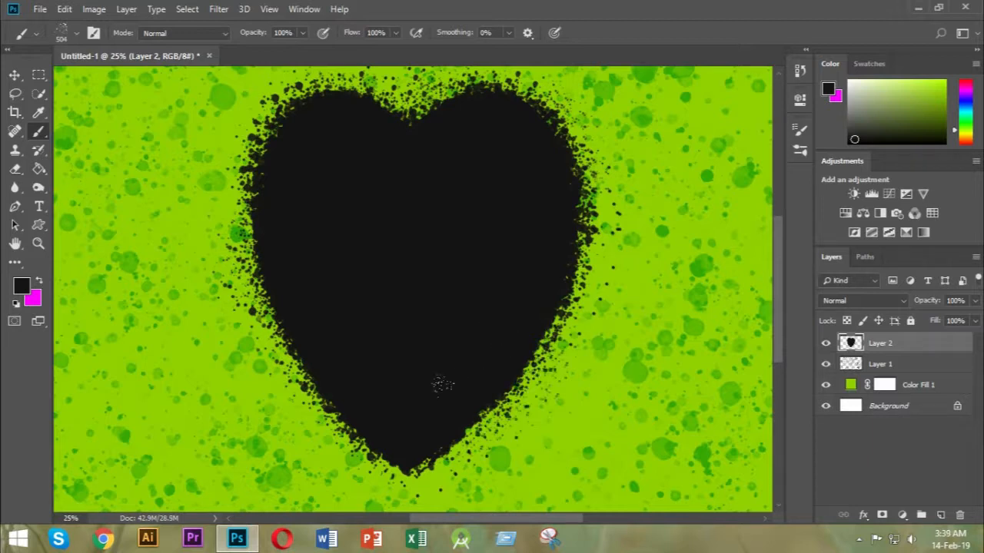
{"action": "left_click_drag", "start_coordinate": [447, 373], "coordinate": [477, 364]}
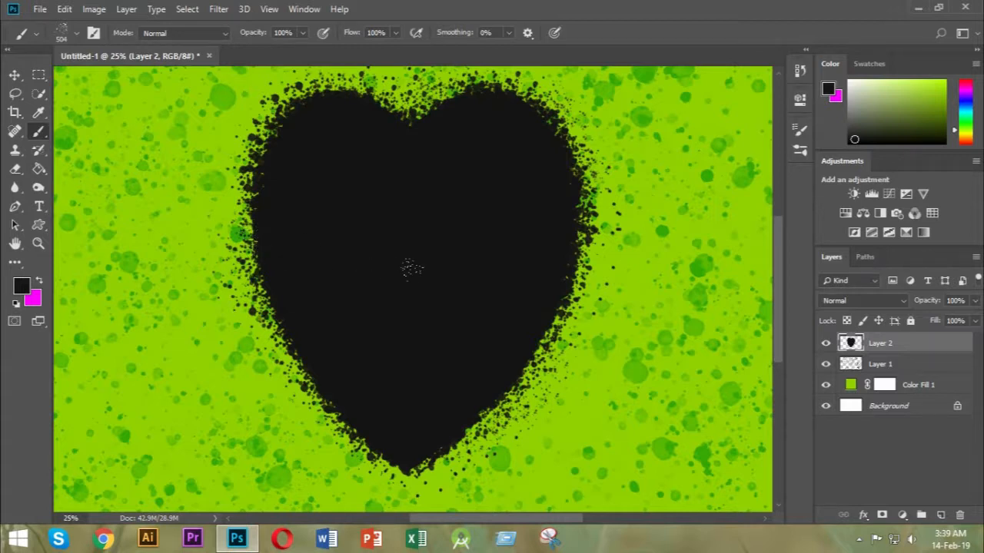
{"action": "left_click", "coordinate": [15, 75]}
{"action": "key", "text": "ctrl+minus"}
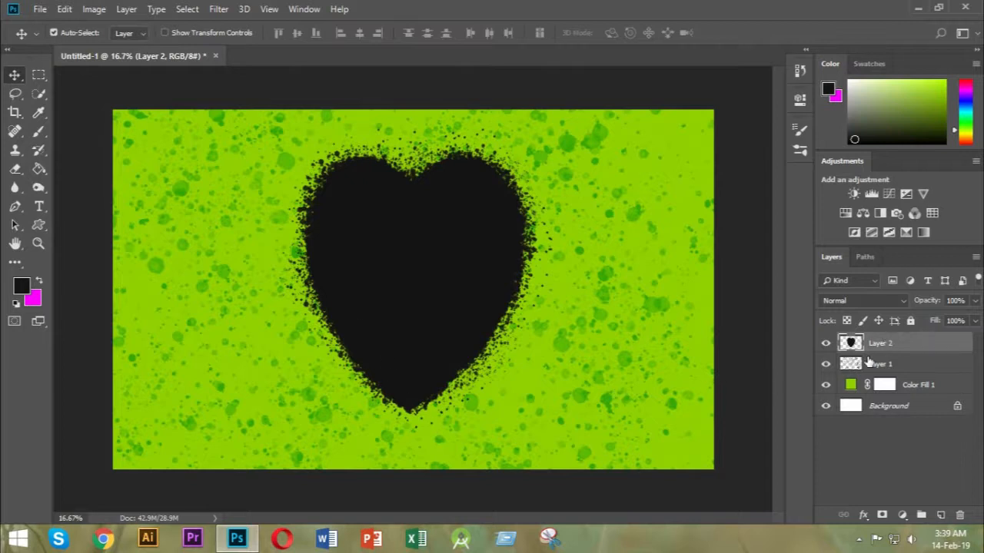
Place the affection-bouquet-bride-1295959 photo from the Downloads folder in File Explorer into the document and lower its opacity to 59%.
{"action": "left_click", "coordinate": [922, 10]}
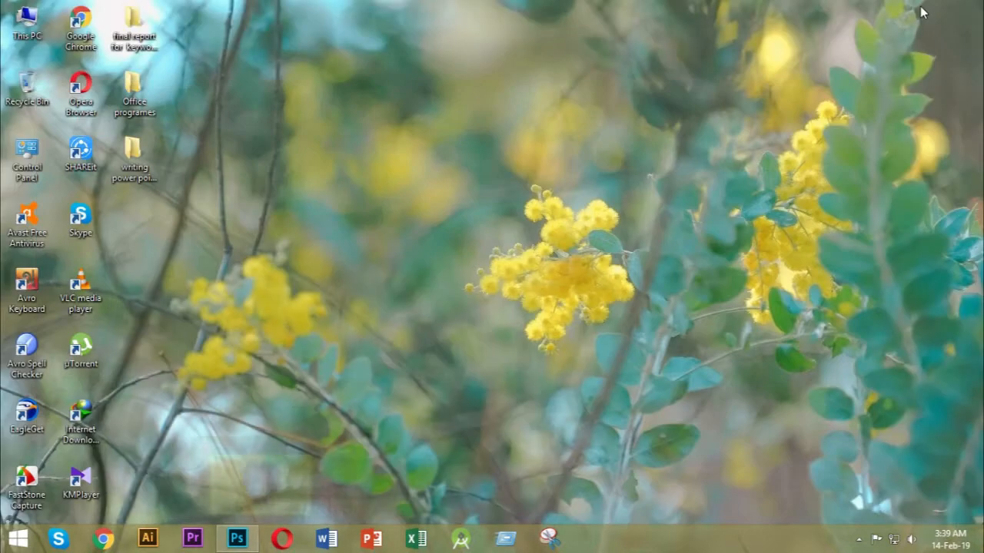
{"action": "double_click", "coordinate": [26, 23]}
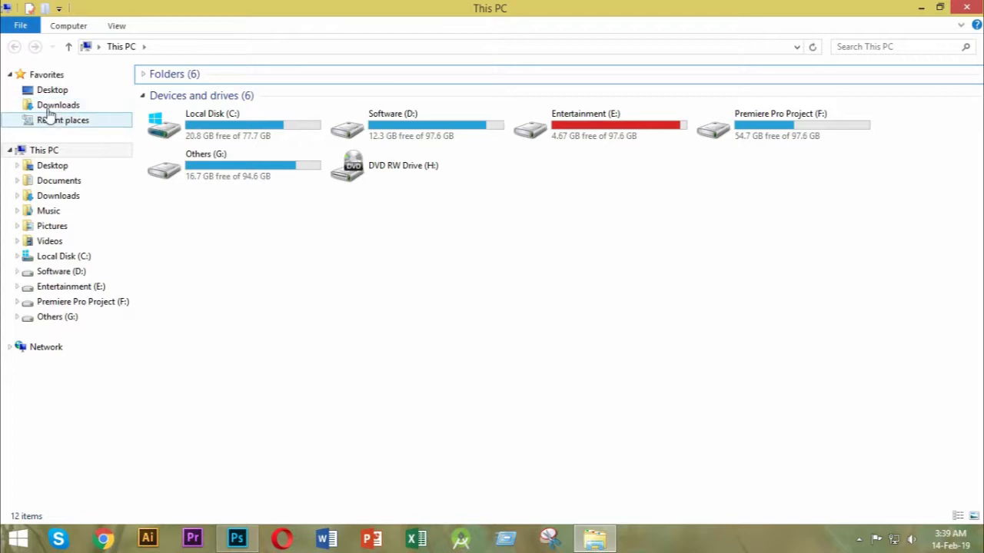
{"action": "left_click", "coordinate": [57, 105]}
{"action": "left_click", "coordinate": [413, 98]}
{"action": "left_click_drag", "start_coordinate": [413, 97], "coordinate": [401, 267]}
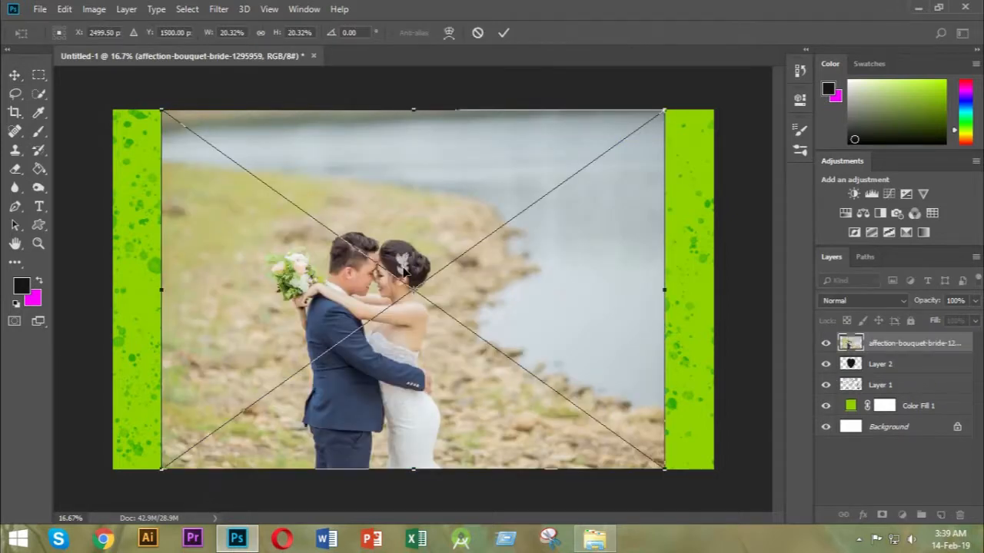
{"action": "left_click", "coordinate": [975, 301]}
{"action": "left_click_drag", "start_coordinate": [973, 318], "coordinate": [947, 323]}
Position the placed photo so the couple sits over the heart, and clip it to the heart layer with a clipping mask.
{"action": "left_click_drag", "start_coordinate": [484, 313], "coordinate": [523, 264]}
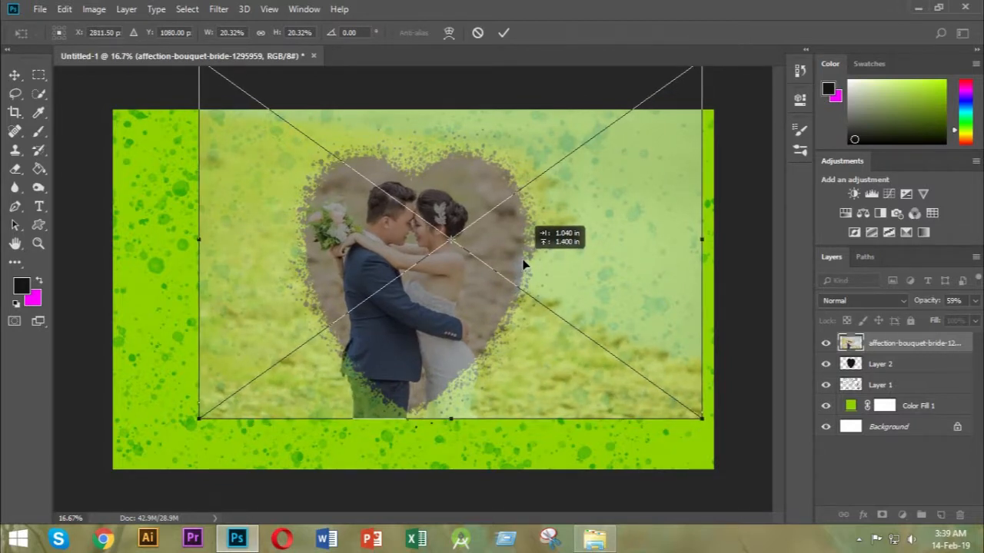
{"action": "left_click_drag", "start_coordinate": [523, 264], "coordinate": [525, 265]}
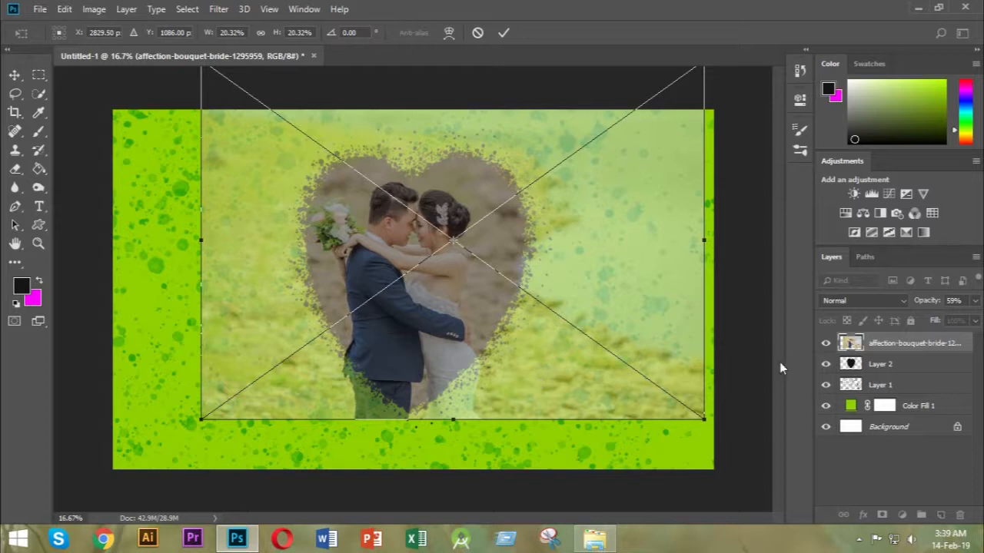
{"action": "key", "text": "Return"}
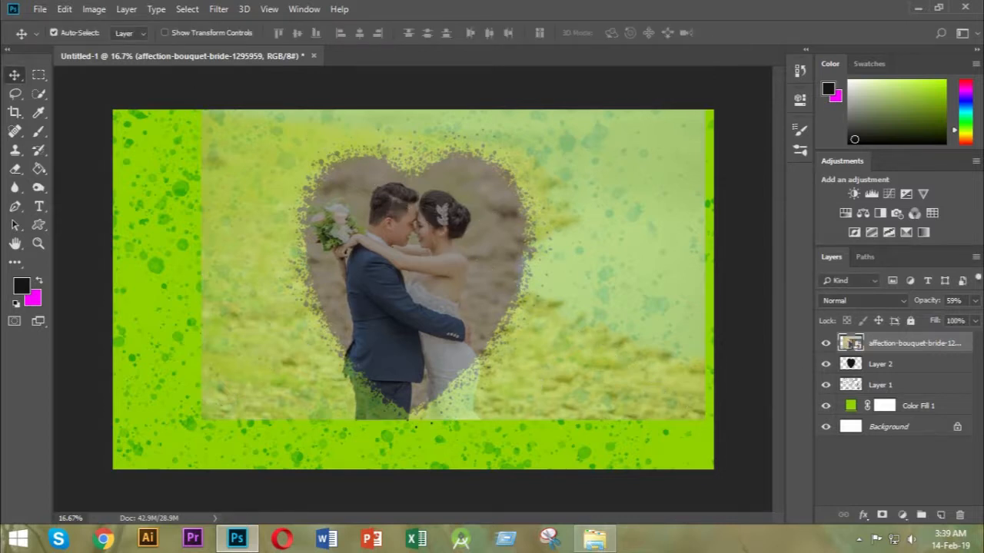
{"action": "right_click", "coordinate": [917, 345]}
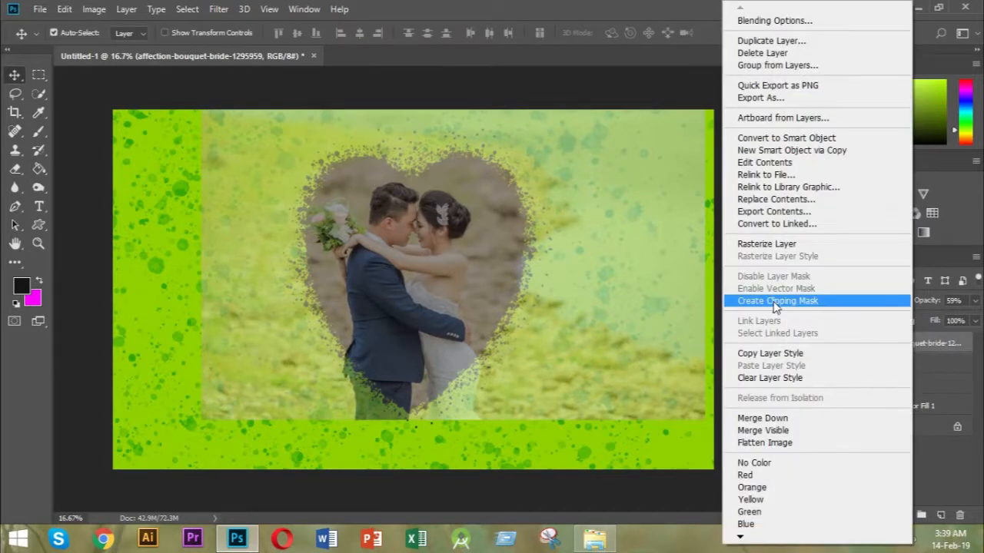
{"action": "left_click", "coordinate": [775, 303]}
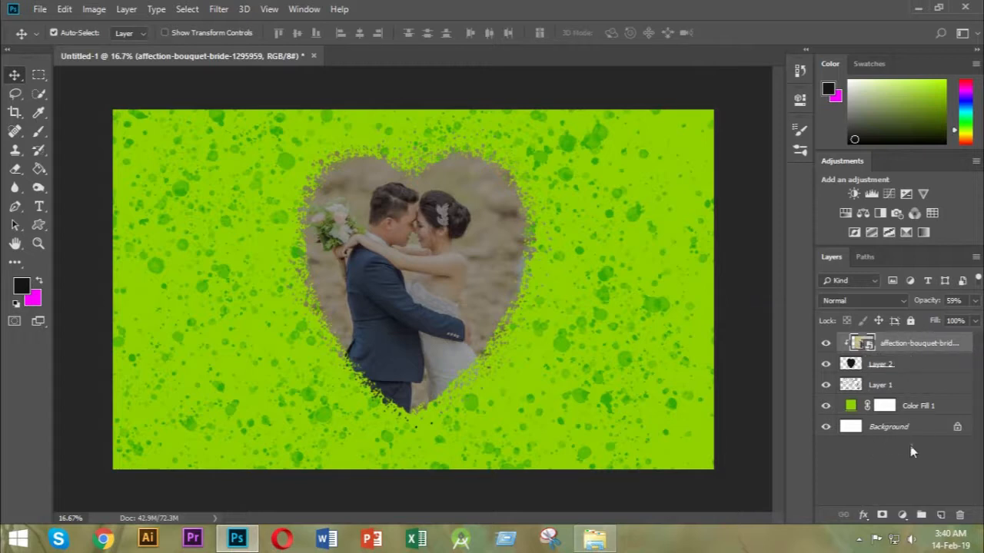
Add a Levels adjustment layer above the photo with the midtone value set to 1.15.
{"action": "left_click", "coordinate": [904, 515]}
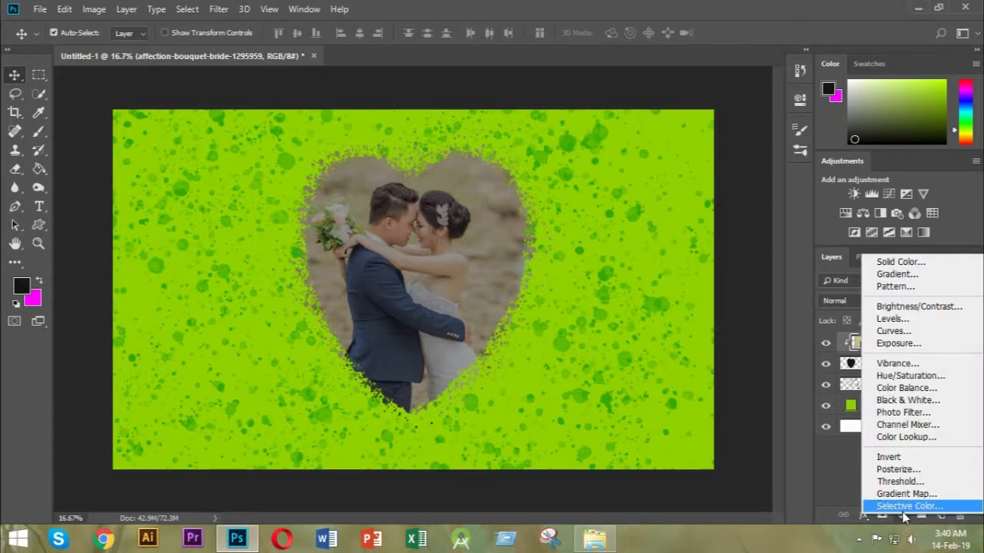
{"action": "left_click", "coordinate": [893, 318]}
{"action": "left_click_drag", "start_coordinate": [686, 246], "coordinate": [678, 244]}
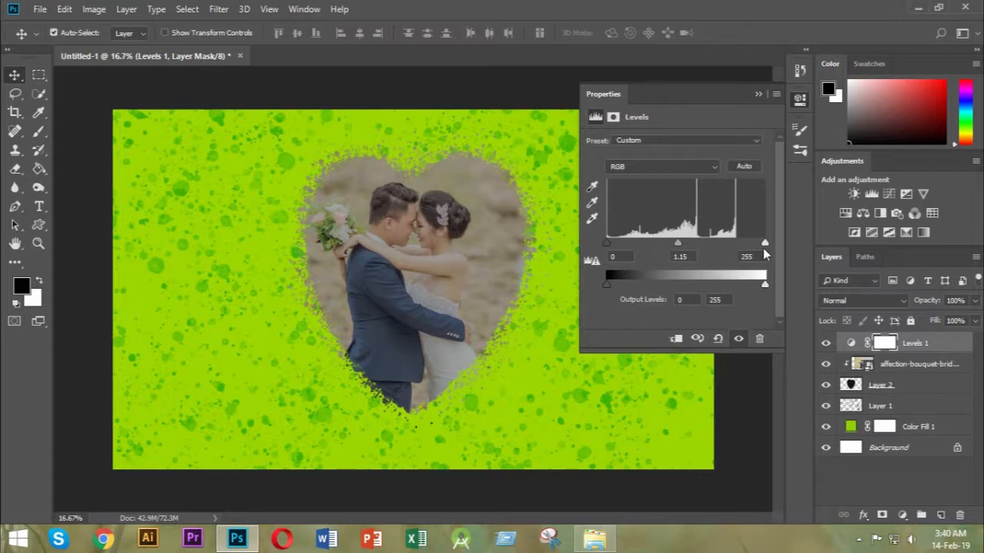
{"action": "left_click", "coordinate": [760, 91]}
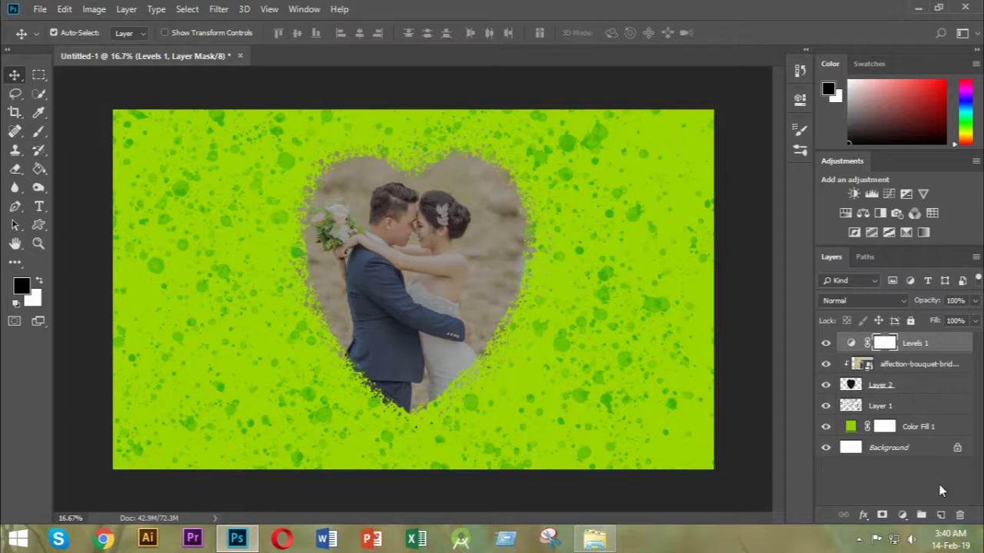
Add a Brightness/Contrast adjustment layer above the Levels layer, set the brightness to 30 and adjust the contrast.
{"action": "left_click", "coordinate": [903, 520]}
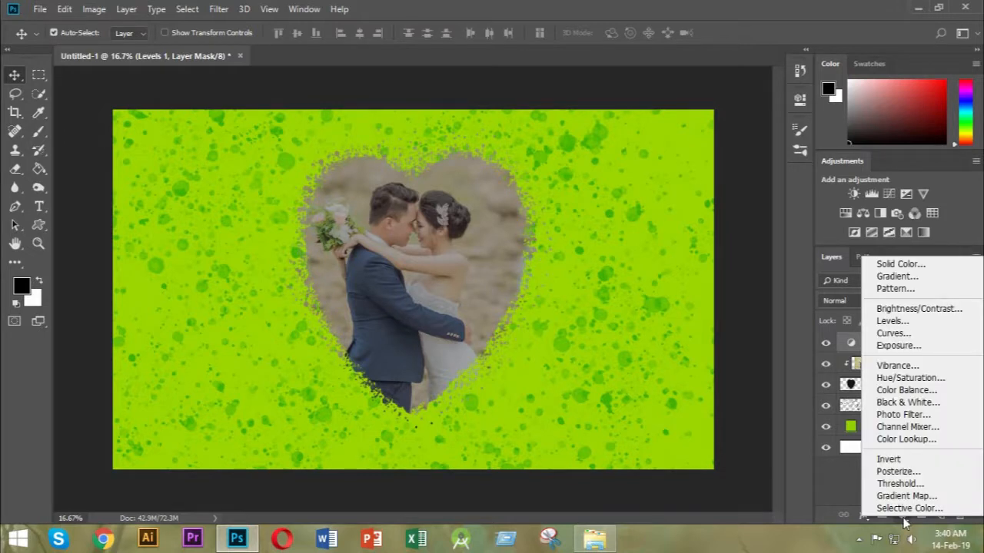
{"action": "left_click", "coordinate": [907, 311]}
{"action": "left_click_drag", "start_coordinate": [676, 180], "coordinate": [698, 181]}
{"action": "left_click", "coordinate": [746, 163]}
{"action": "type", "text": "30"}
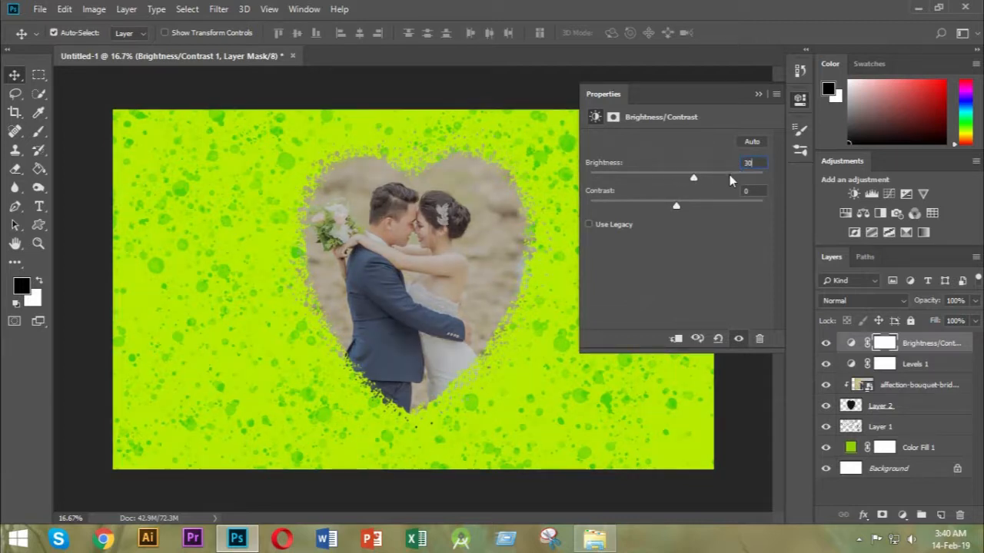
{"action": "mouse_move", "coordinate": [677, 206]}
{"action": "left_mouse_down"}
{"action": "mouse_move", "coordinate": [707, 208]}
{"action": "mouse_move", "coordinate": [662, 209]}
{"action": "mouse_move", "coordinate": [708, 209]}
{"action": "mouse_move", "coordinate": [676, 208]}
{"action": "mouse_move", "coordinate": [695, 209]}
{"action": "left_mouse_up"}
{"action": "left_click", "coordinate": [739, 192]}
{"action": "type", "text": "2"}
{"action": "left_click", "coordinate": [756, 95]}
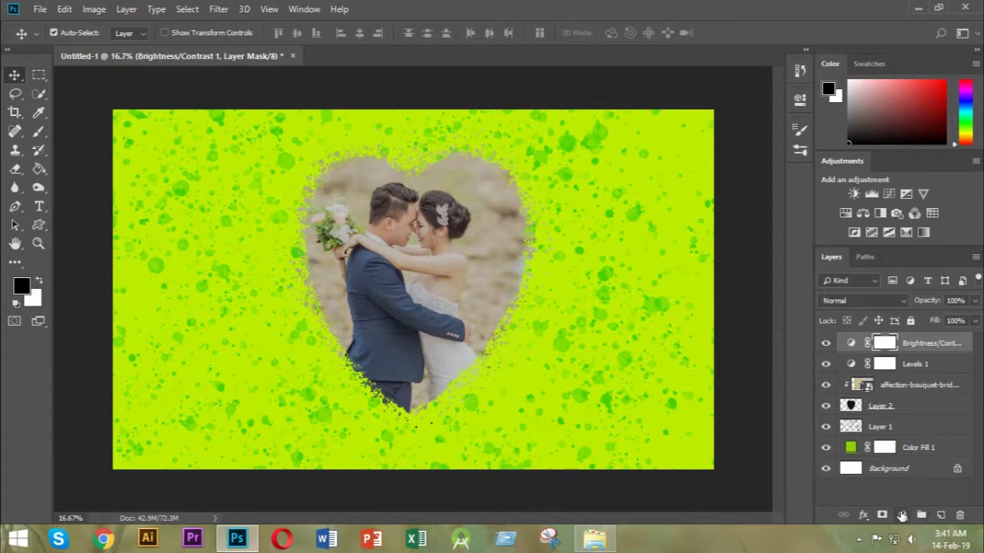
Add a Gradient Fill layer directly above the couple photo, starting from the Red, Green gradient preset.
{"action": "left_click", "coordinate": [919, 391]}
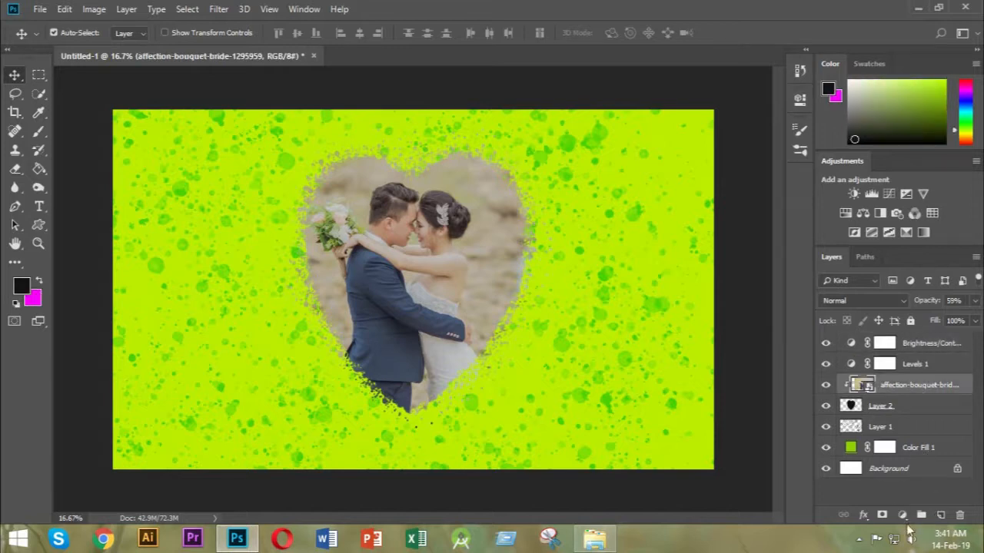
{"action": "left_click", "coordinate": [905, 522]}
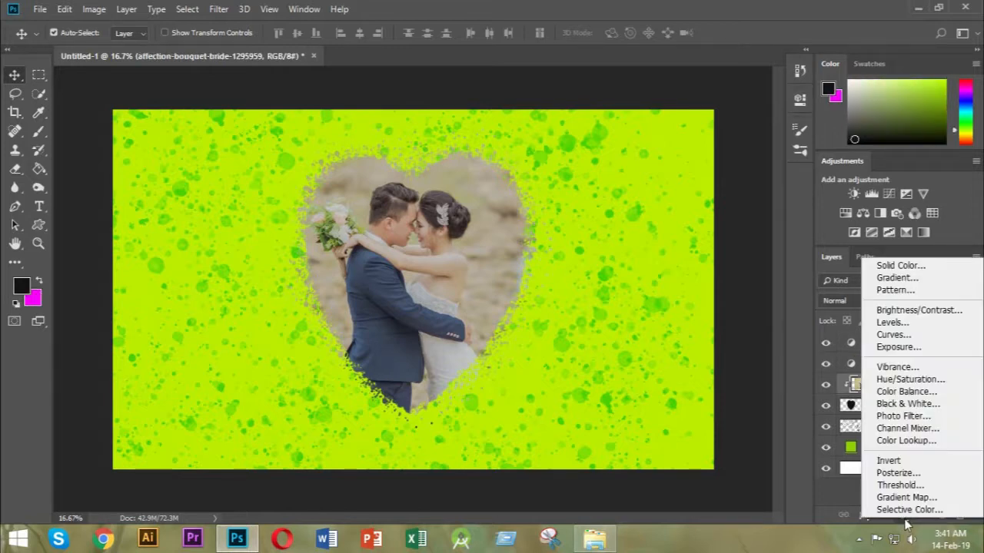
{"action": "left_click", "coordinate": [903, 278]}
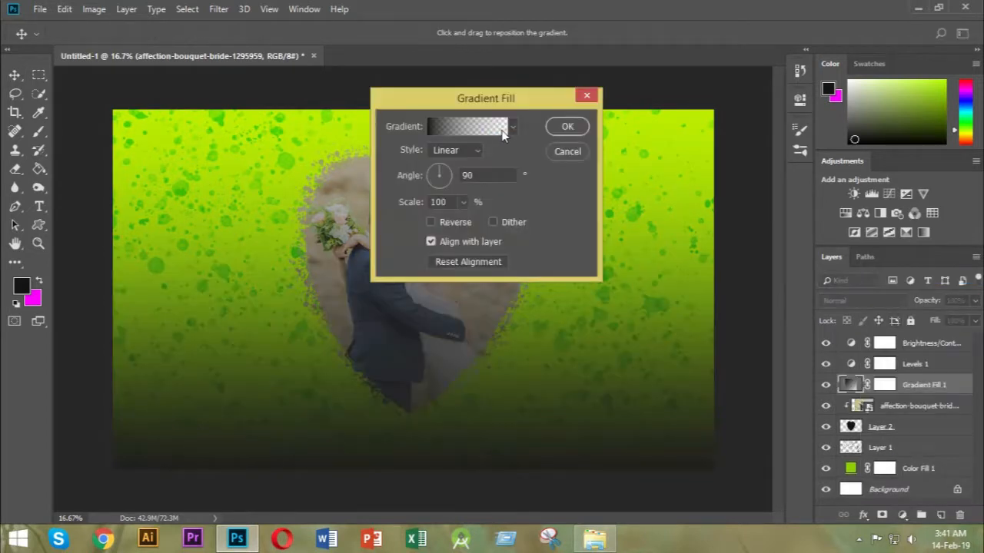
{"action": "left_click", "coordinate": [498, 128]}
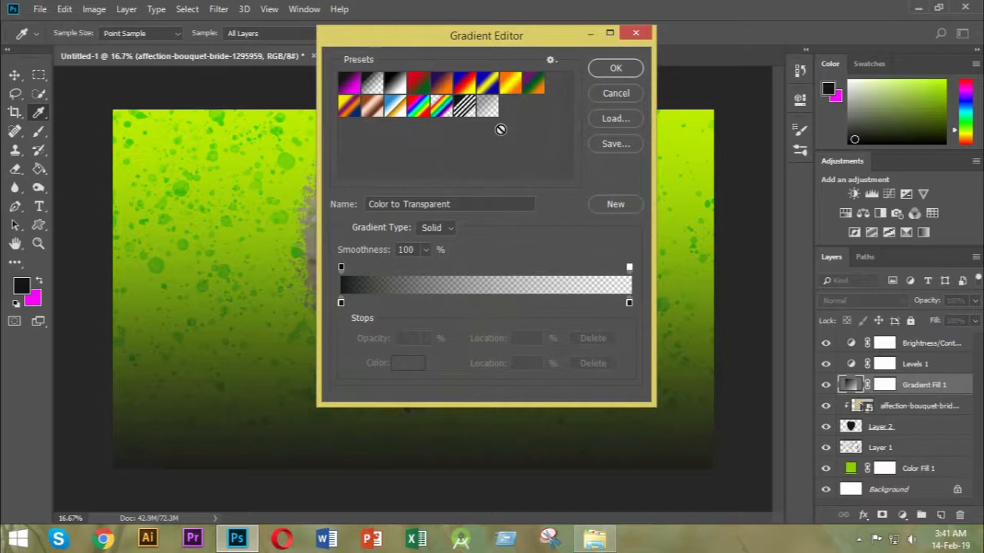
{"action": "left_click", "coordinate": [419, 84]}
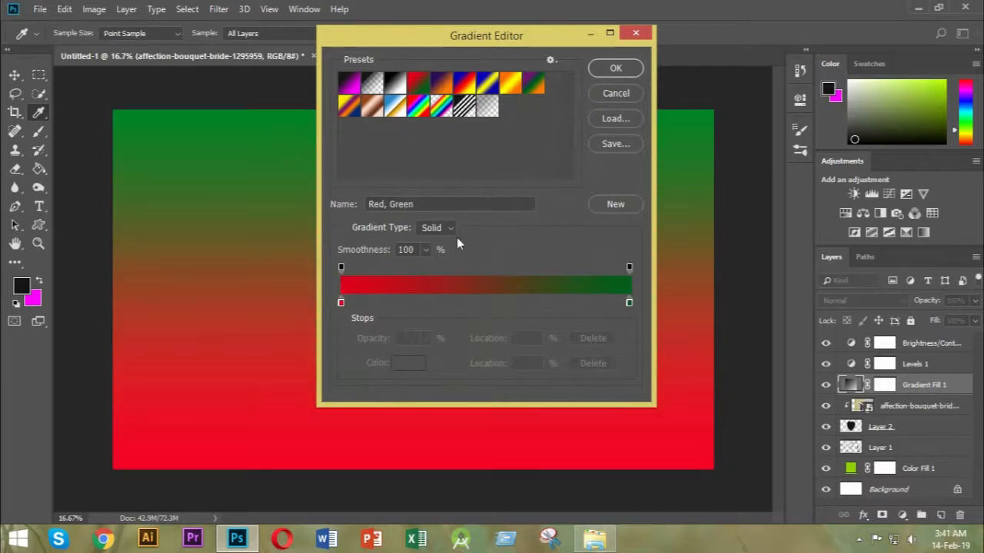
Change the gradient's start colour stop at location 0% to a bright magenta-pink.
{"action": "left_click", "coordinate": [342, 304]}
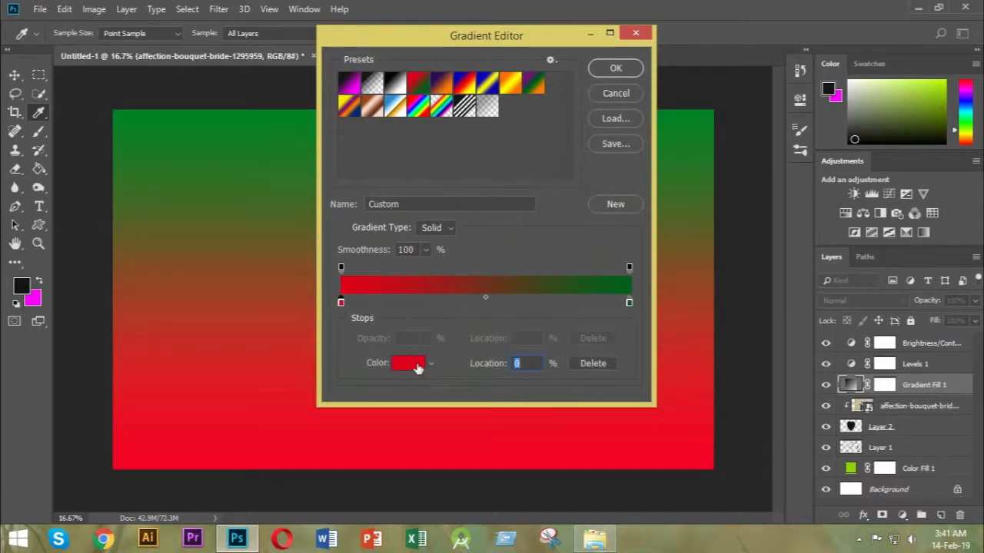
{"action": "left_click", "coordinate": [415, 365]}
{"action": "left_click", "coordinate": [291, 301]}
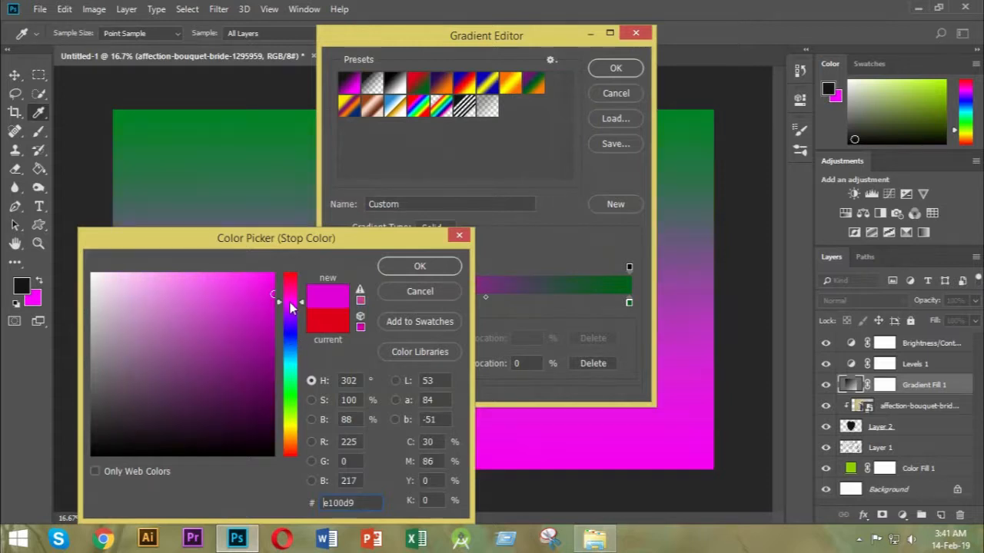
{"action": "mouse_move", "coordinate": [270, 289]}
{"action": "left_mouse_down"}
{"action": "mouse_move", "coordinate": [288, 263]}
{"action": "mouse_move", "coordinate": [247, 273]}
{"action": "left_mouse_up"}
{"action": "left_click", "coordinate": [430, 267]}
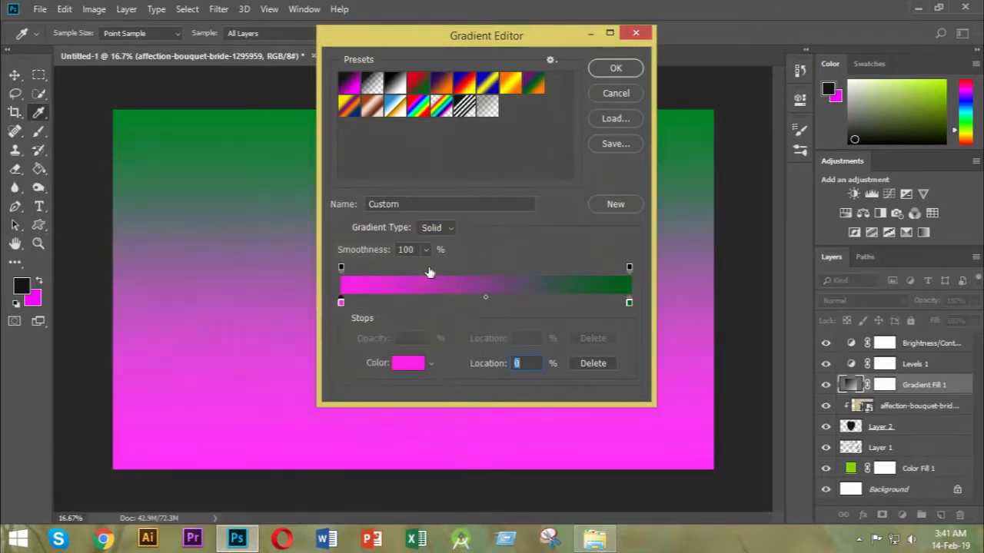
Change the gradient's end colour stop at location 100% to cyan (#01e4ff) and accept the edited gradient.
{"action": "left_click", "coordinate": [629, 302]}
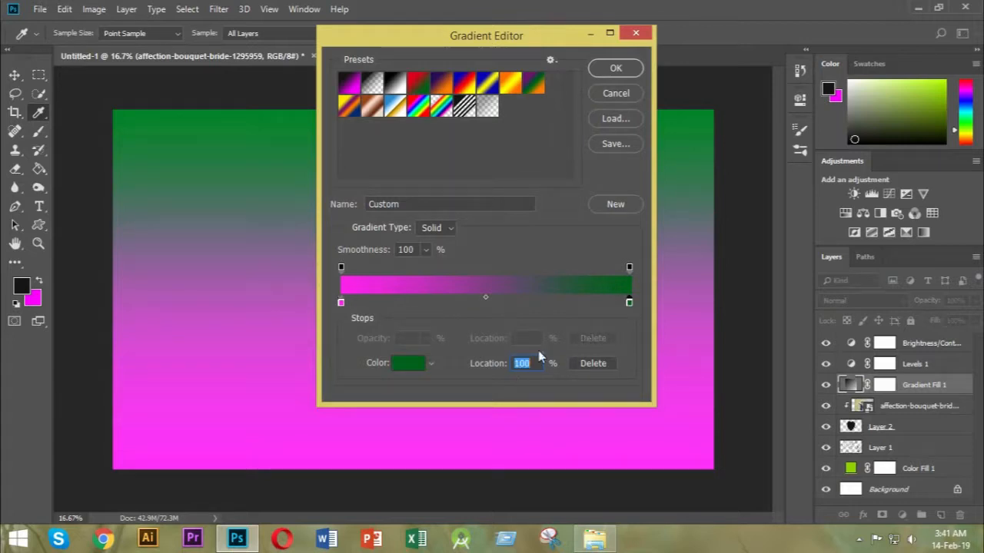
{"action": "left_click", "coordinate": [408, 363]}
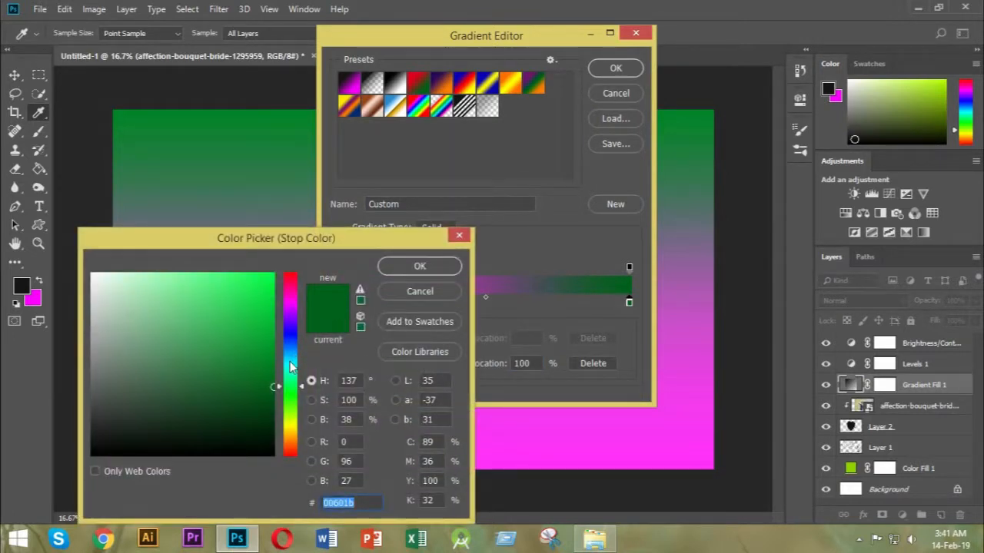
{"action": "left_click", "coordinate": [290, 362]}
{"action": "left_click", "coordinate": [273, 275]}
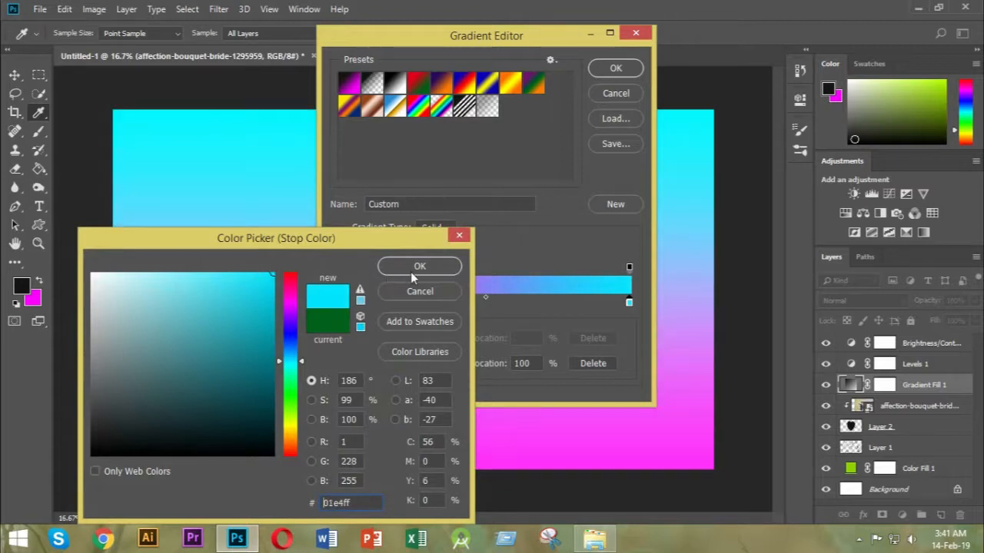
{"action": "left_click", "coordinate": [432, 267]}
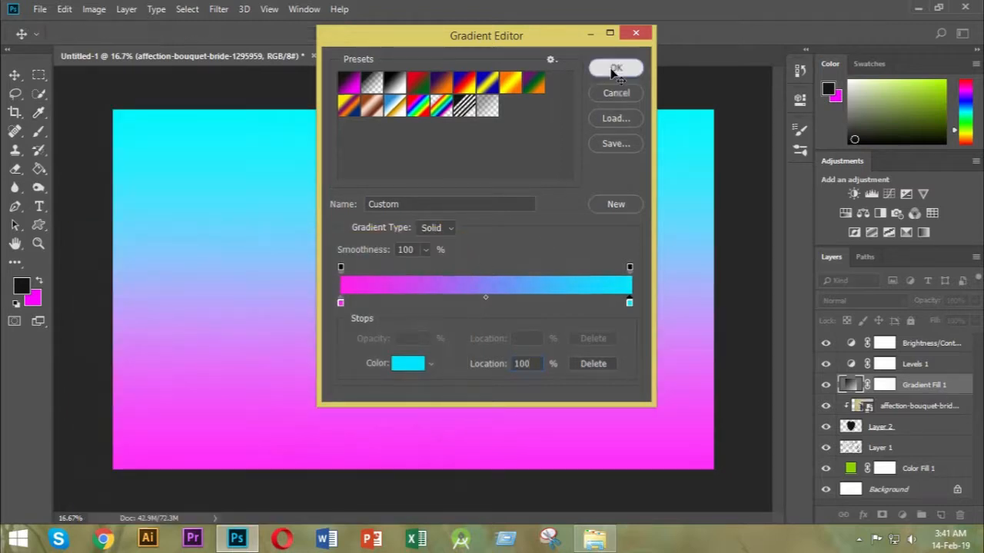
{"action": "left_click", "coordinate": [615, 69]}
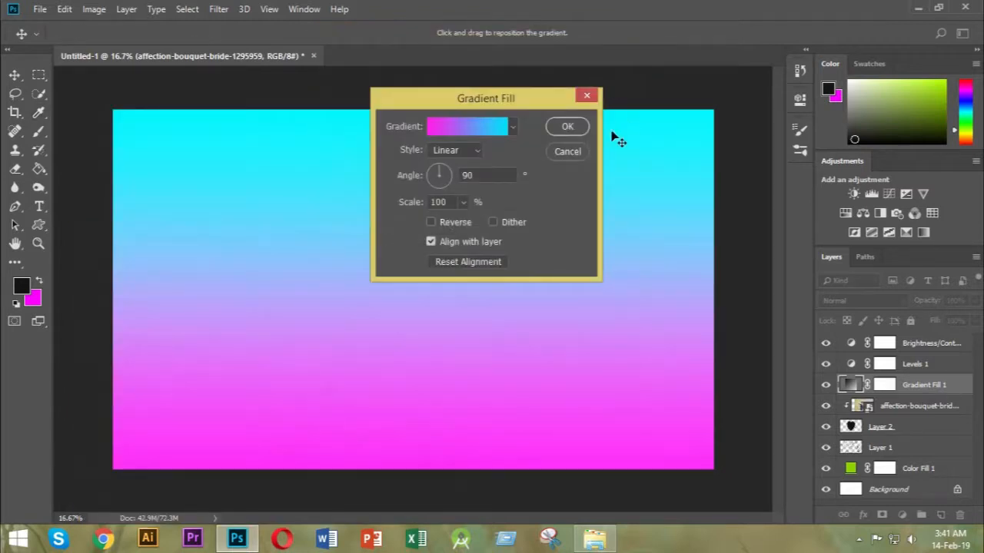
Set the linear gradient fill's angle to 0 degrees and apply the fill.
{"action": "double_click", "coordinate": [464, 175]}
{"action": "type", "text": "0"}
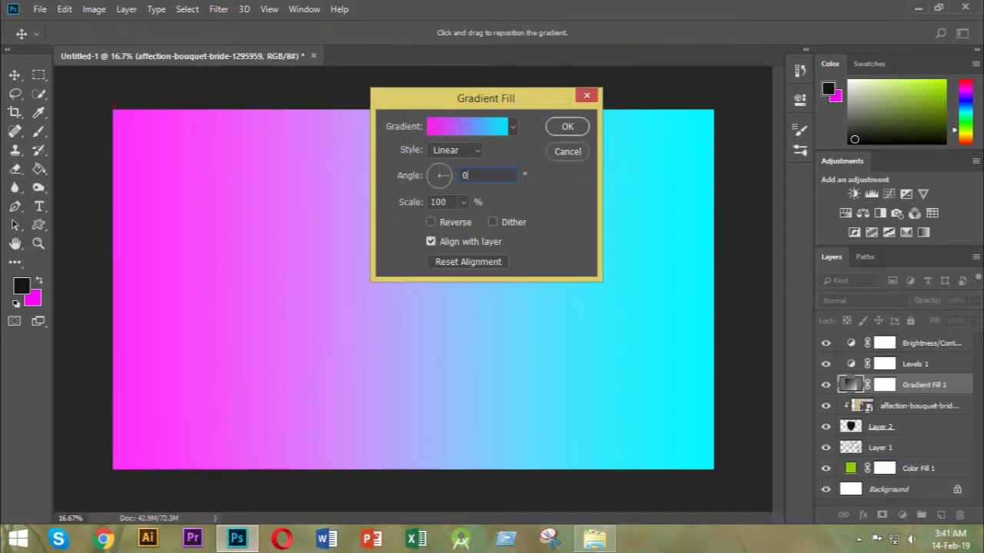
{"action": "left_click", "coordinate": [575, 128]}
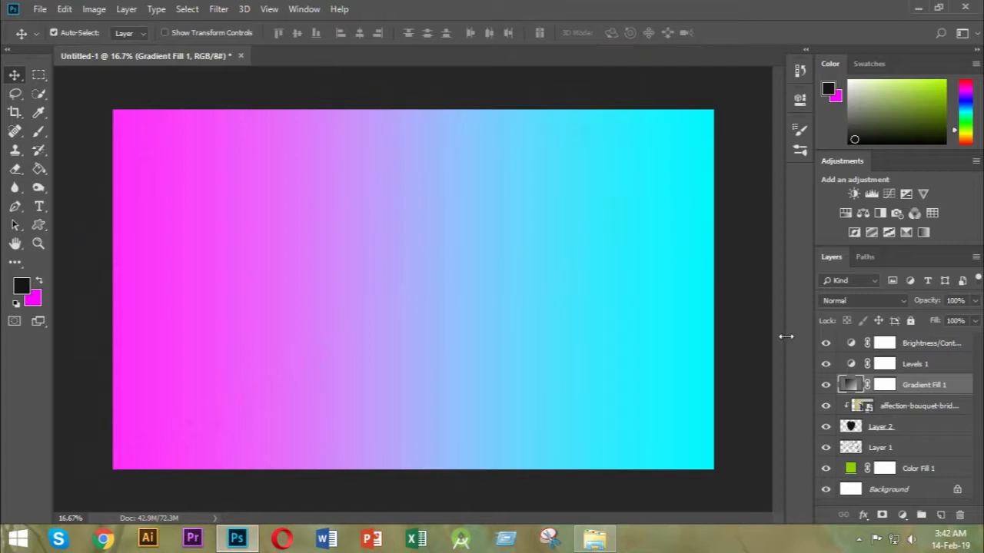
Clip the gradient fill layer to the heart with a clipping mask and set its blend mode to Soft Light.
{"action": "right_click", "coordinate": [921, 392]}
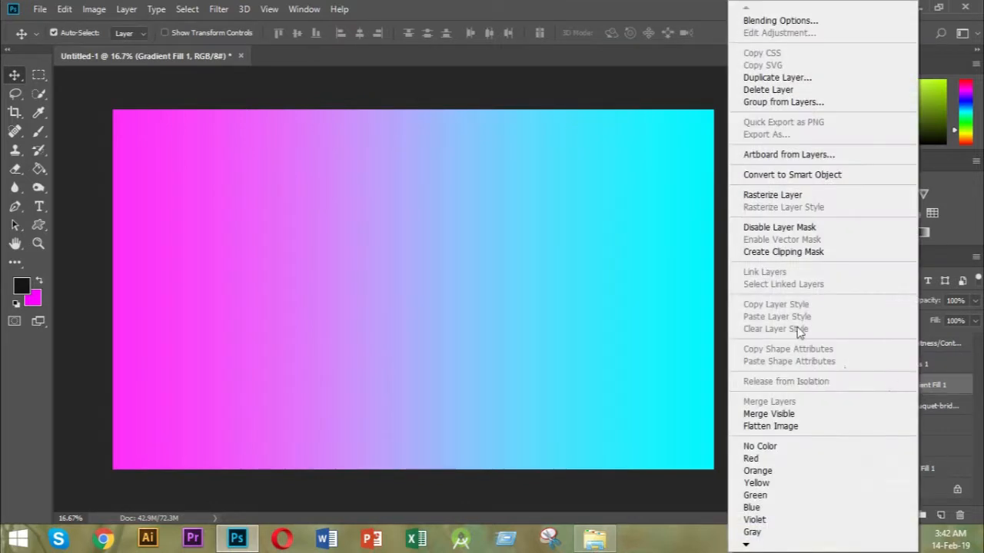
{"action": "left_click", "coordinate": [781, 253]}
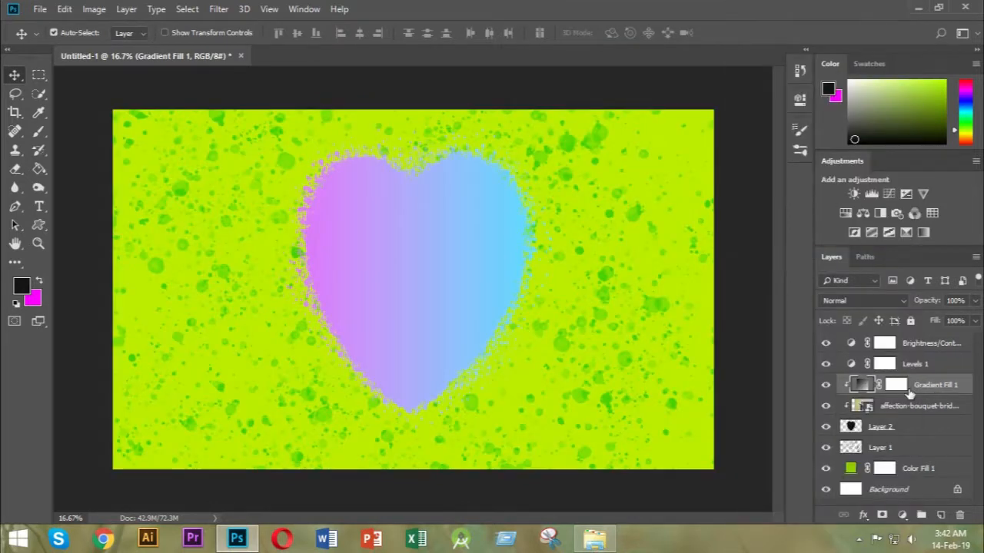
{"action": "left_click", "coordinate": [885, 301]}
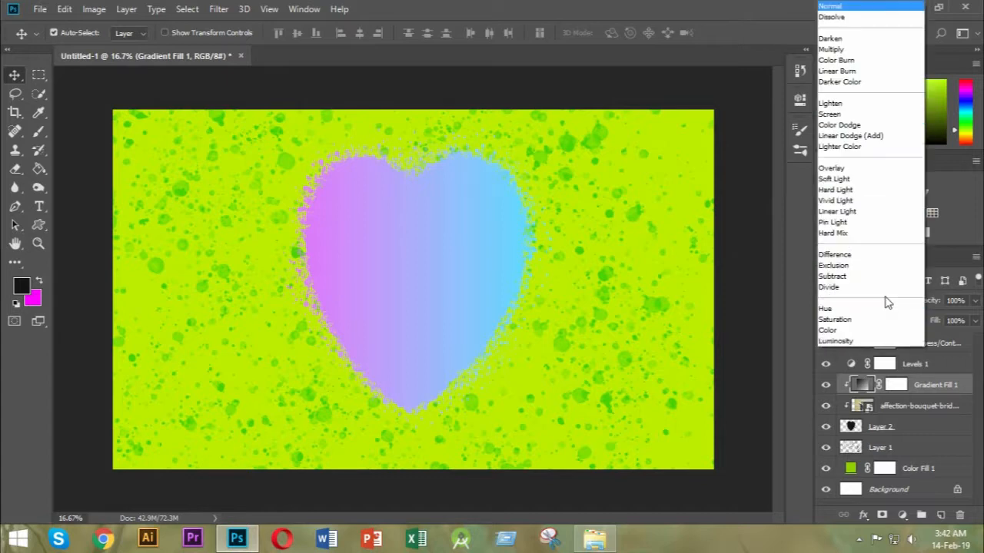
{"action": "left_click", "coordinate": [844, 179]}
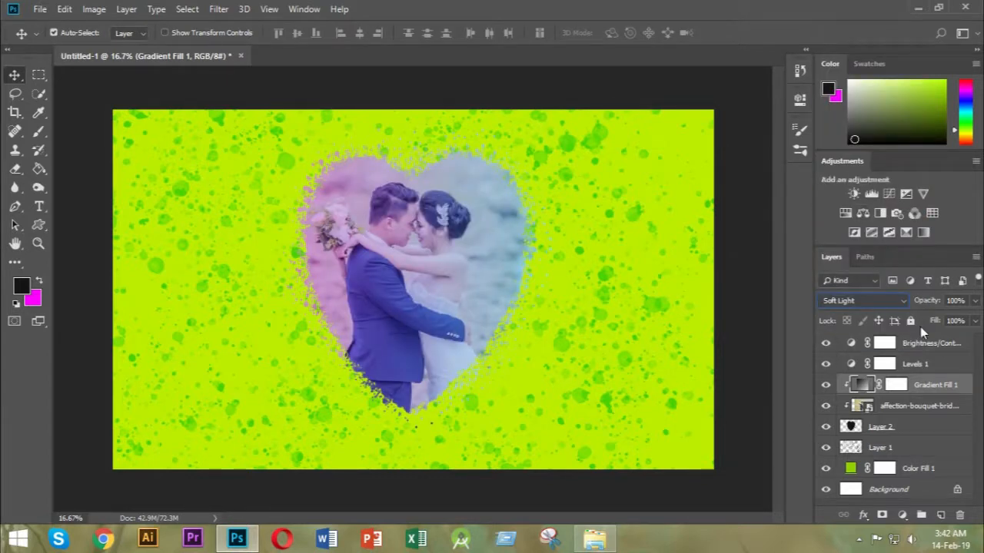
Add a Curves adjustment layer above the gradient fill, raising the shadows and slightly lowering the highlights of the Red channel.
{"action": "left_click", "coordinate": [904, 516]}
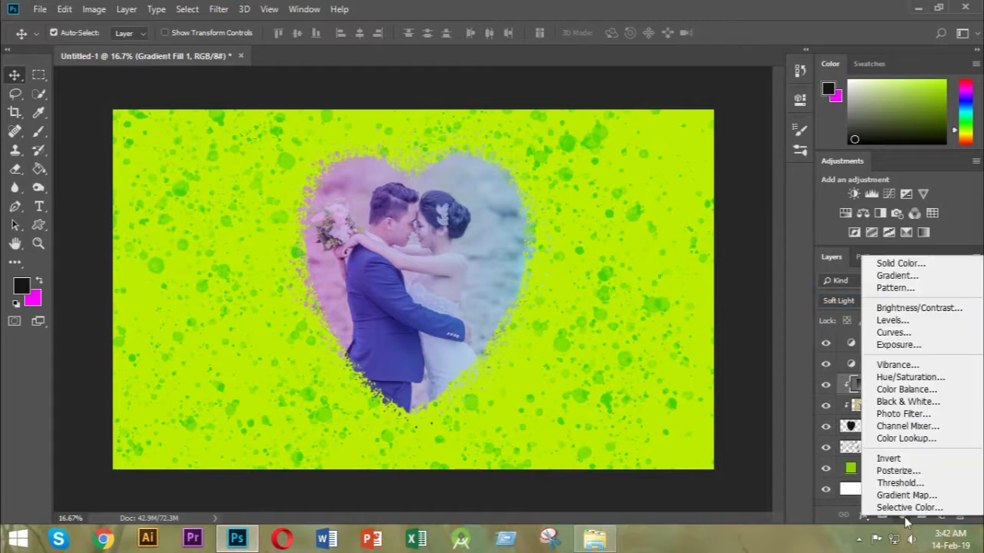
{"action": "left_click", "coordinate": [890, 332]}
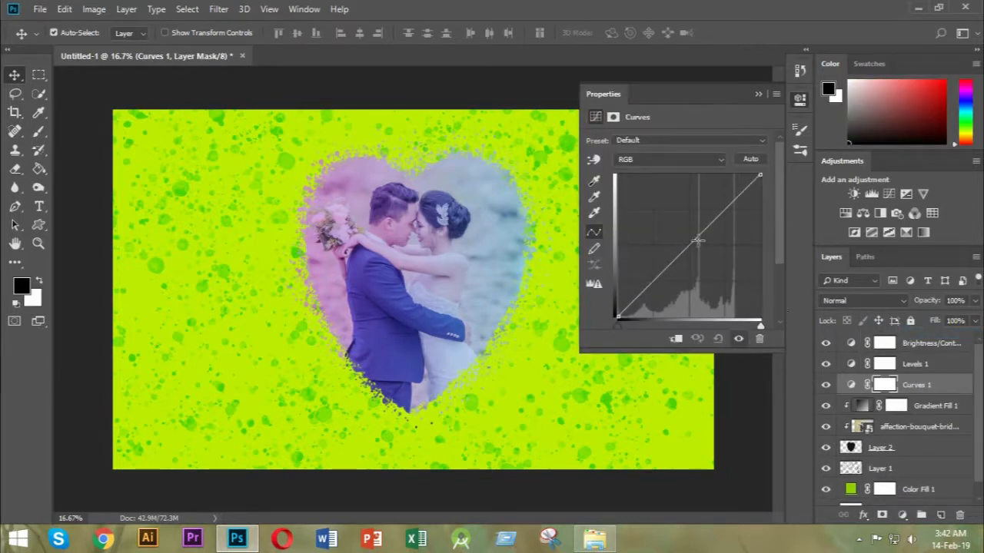
{"action": "left_click", "coordinate": [711, 160]}
{"action": "left_click", "coordinate": [673, 183]}
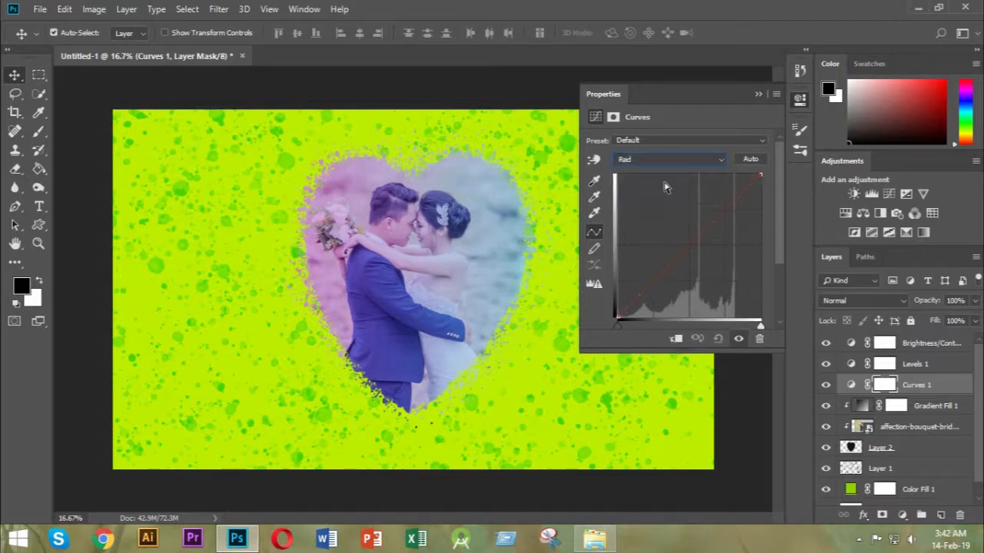
{"action": "left_click", "coordinate": [647, 279]}
{"action": "mouse_move", "coordinate": [648, 279]}
{"action": "left_mouse_down"}
{"action": "mouse_move", "coordinate": [647, 196]}
{"action": "mouse_move", "coordinate": [647, 278]}
{"action": "left_mouse_up"}
{"action": "left_click_drag", "start_coordinate": [722, 204], "coordinate": [736, 201]}
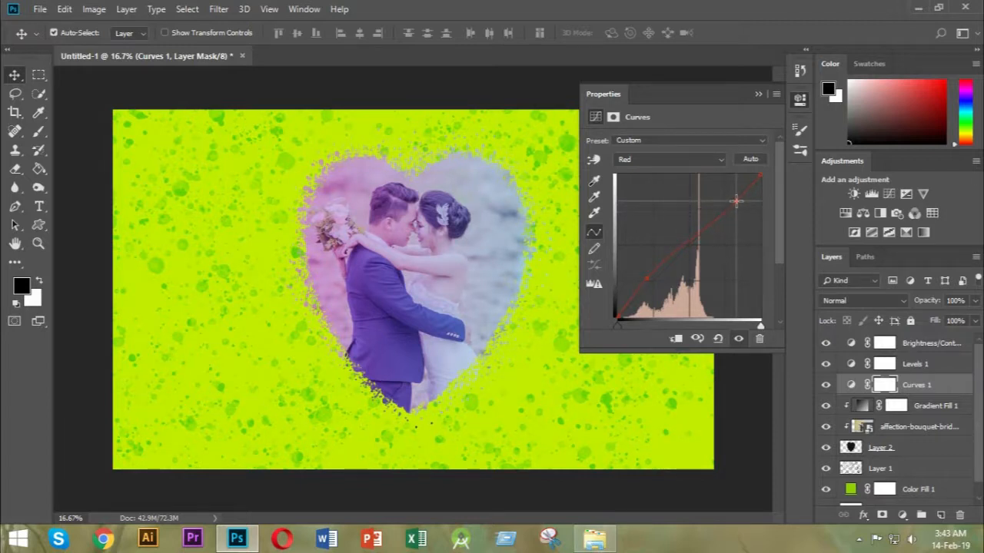
{"action": "left_click", "coordinate": [740, 339]}
{"action": "left_click", "coordinate": [740, 339]}
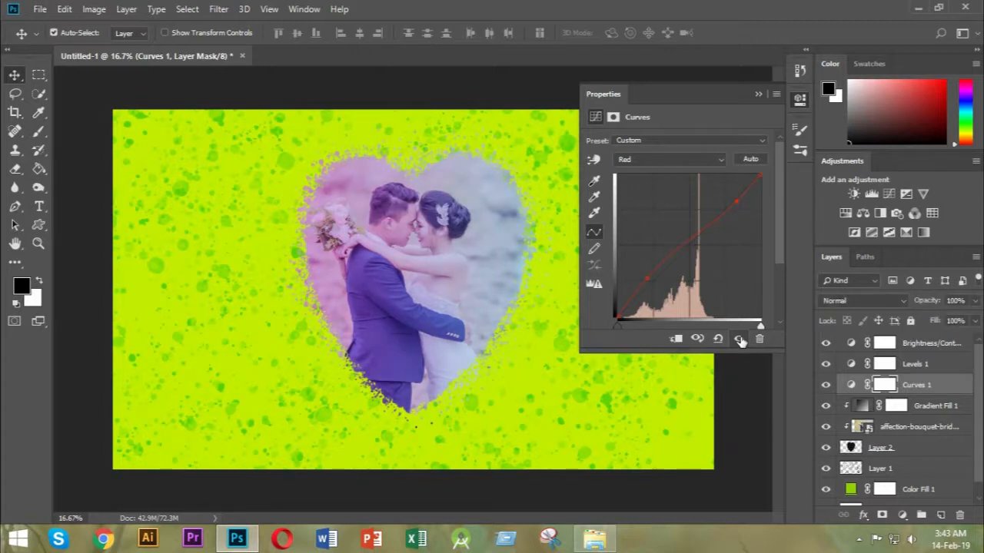
{"action": "left_click", "coordinate": [759, 95]}
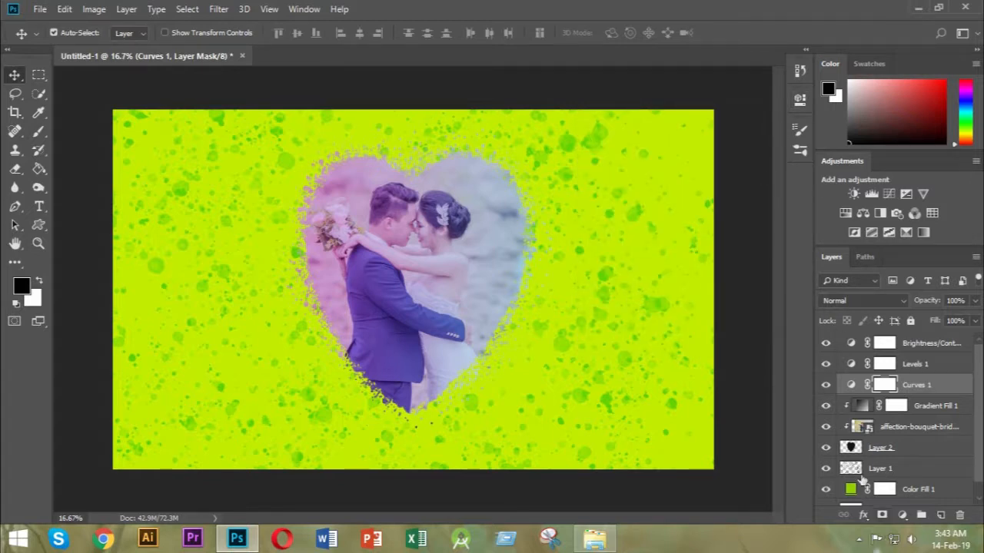
Add a Bevel & Emboss effect with Contour enabled to the heart layer, Layer 2.
{"action": "left_click", "coordinate": [891, 446]}
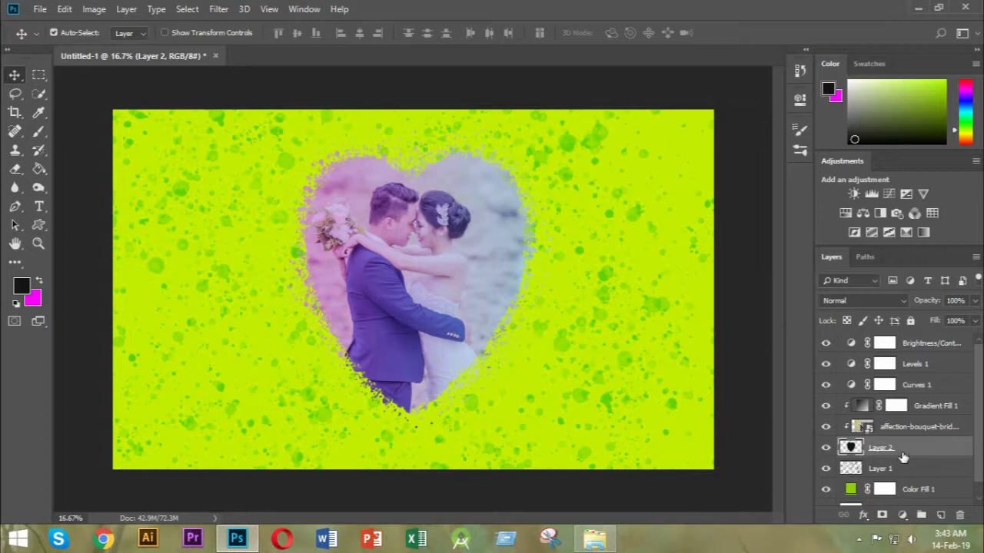
{"action": "left_click", "coordinate": [868, 514]}
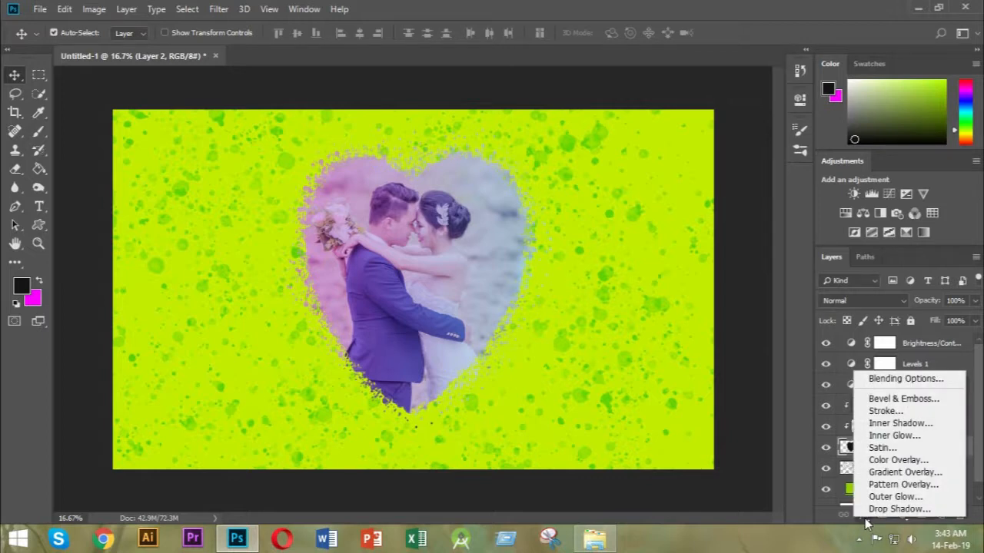
{"action": "left_click", "coordinate": [884, 401]}
{"action": "left_click_drag", "start_coordinate": [568, 141], "coordinate": [668, 95]}
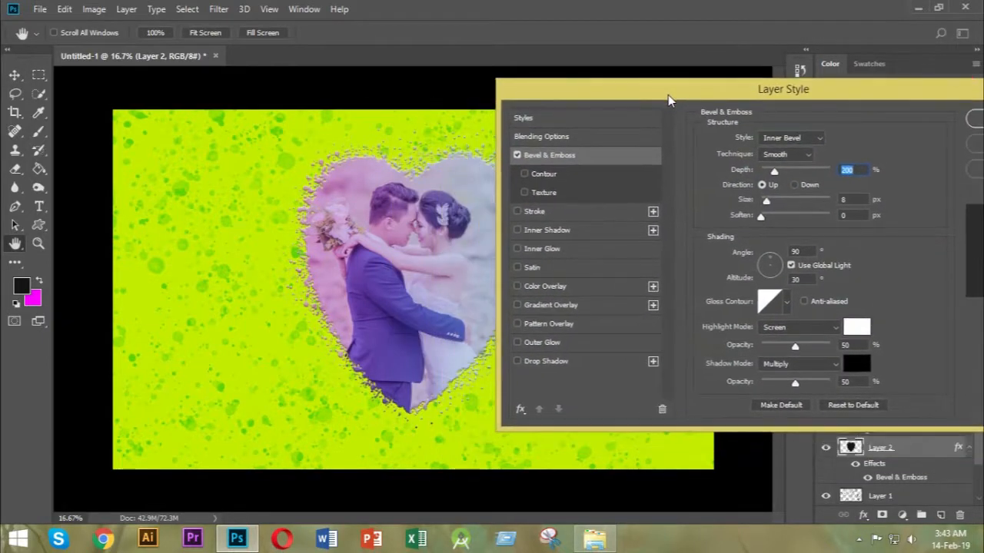
{"action": "left_click", "coordinate": [524, 174]}
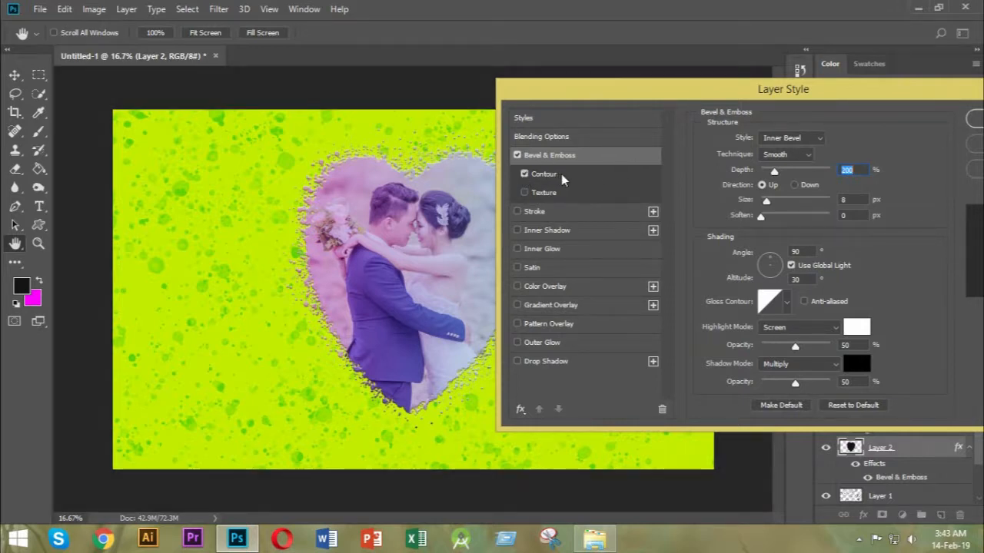
{"action": "left_click", "coordinate": [564, 175]}
{"action": "left_click", "coordinate": [586, 175]}
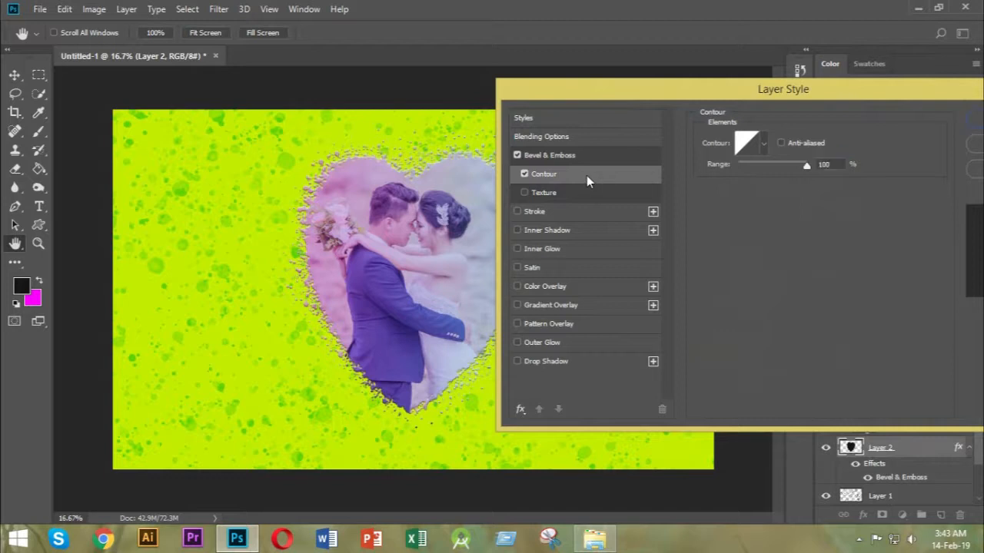
Add an Outer Glow effect with Normal blend mode to the heart layer and apply the layer style without a drop shadow.
{"action": "left_click", "coordinate": [516, 362]}
{"action": "left_click", "coordinate": [516, 361]}
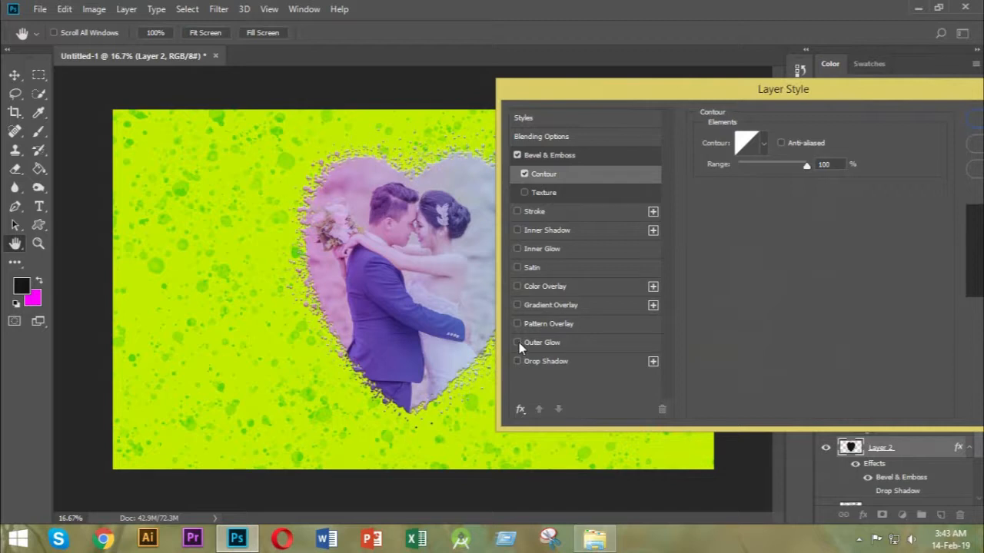
{"action": "left_click", "coordinate": [517, 342]}
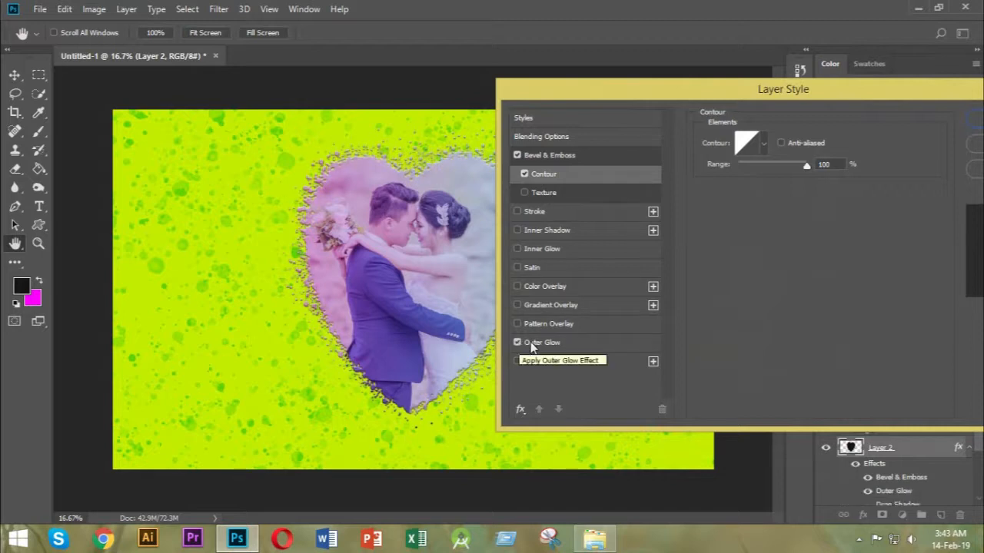
{"action": "left_click", "coordinate": [547, 342]}
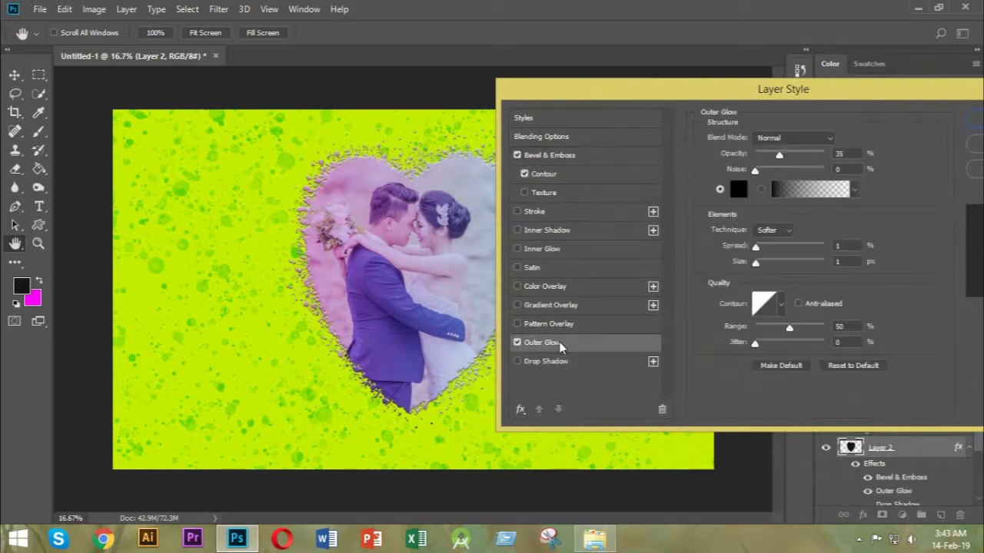
{"action": "left_click", "coordinate": [825, 139]}
{"action": "left_click", "coordinate": [817, 155]}
{"action": "left_click", "coordinate": [853, 152]}
{"action": "left_click_drag", "start_coordinate": [867, 85], "coordinate": [799, 104]}
{"action": "left_click", "coordinate": [927, 144]}
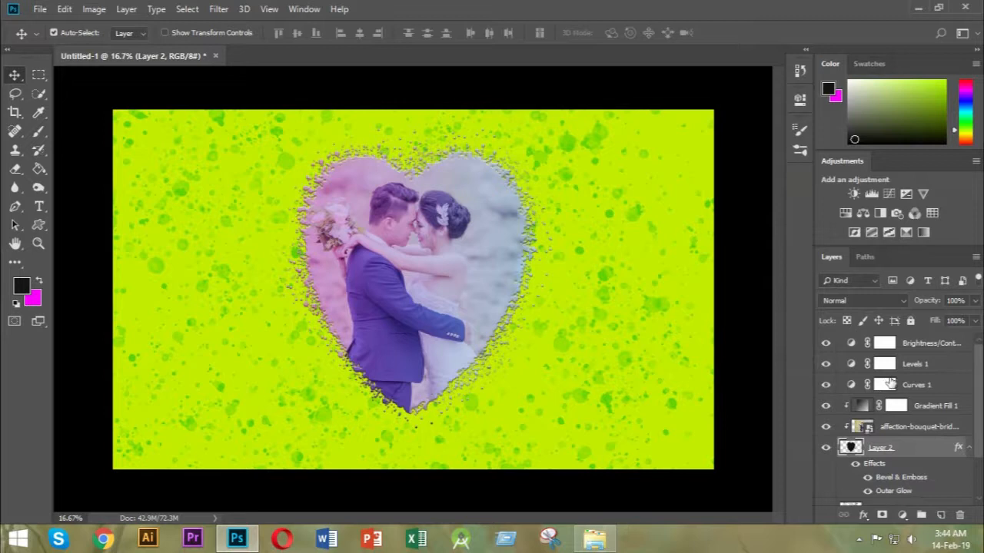
Add the horizontal text "Keep Smilling" across the heart's lower tip on a new layer above the Brightness/Contrast adjustment.
{"action": "left_click", "coordinate": [916, 348]}
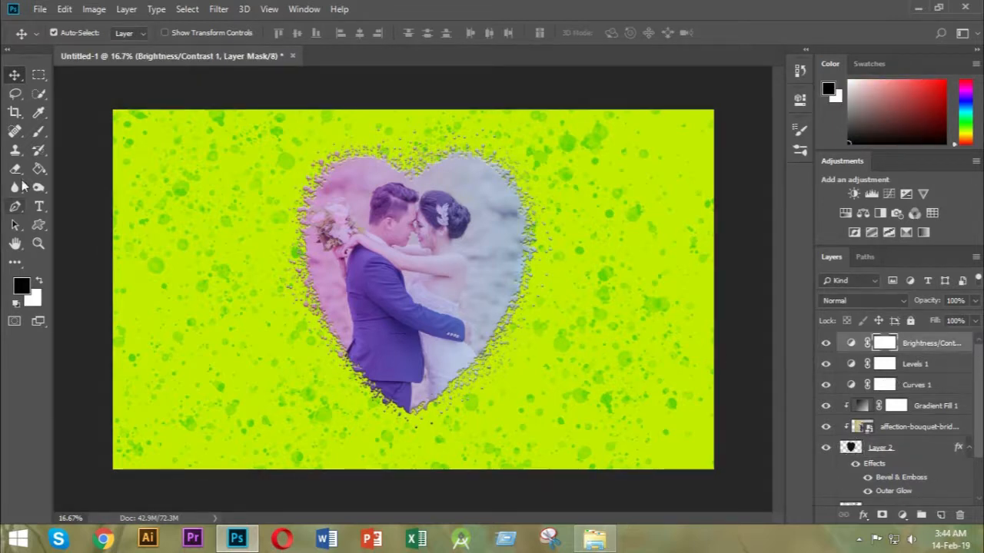
{"action": "left_click", "coordinate": [41, 208]}
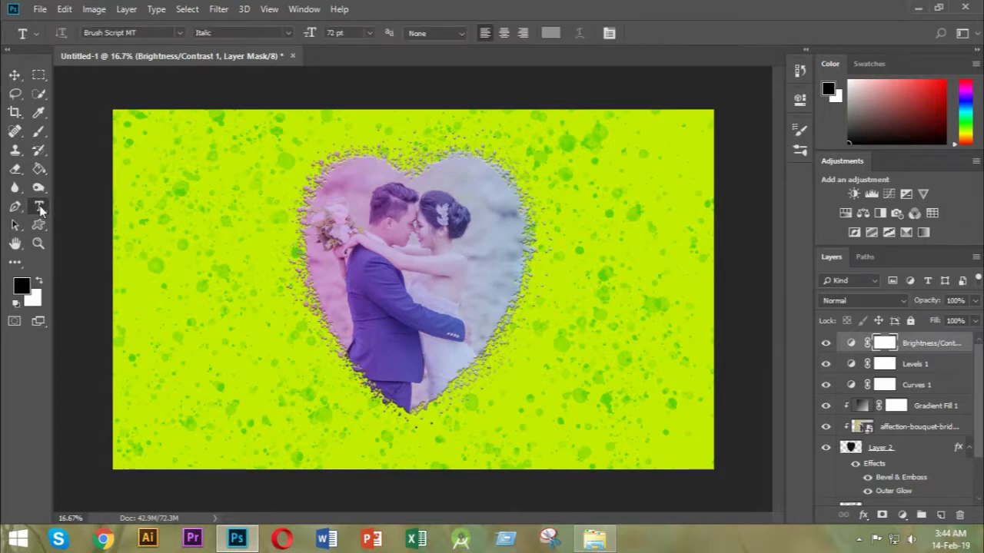
{"action": "left_click", "coordinate": [292, 407]}
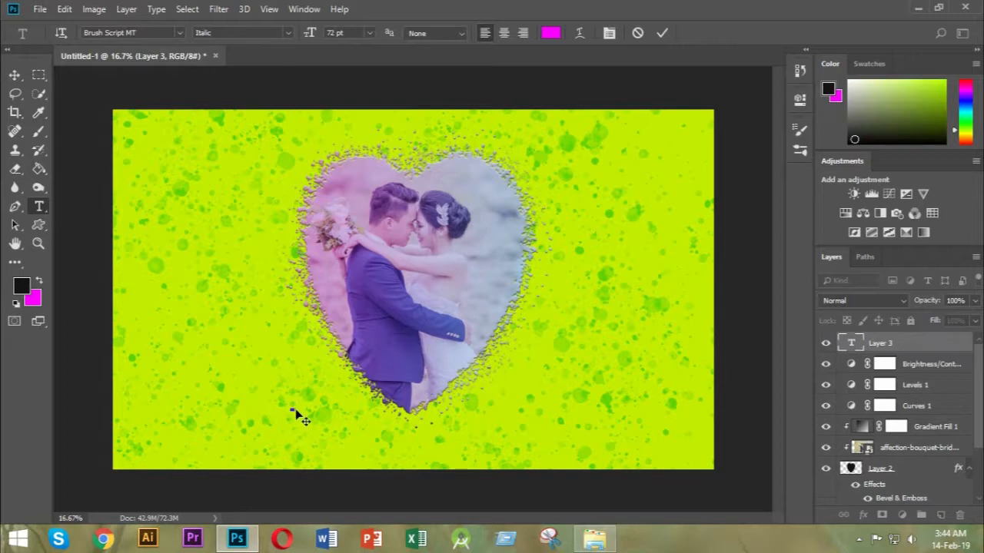
{"action": "type", "text": "Keep S"}
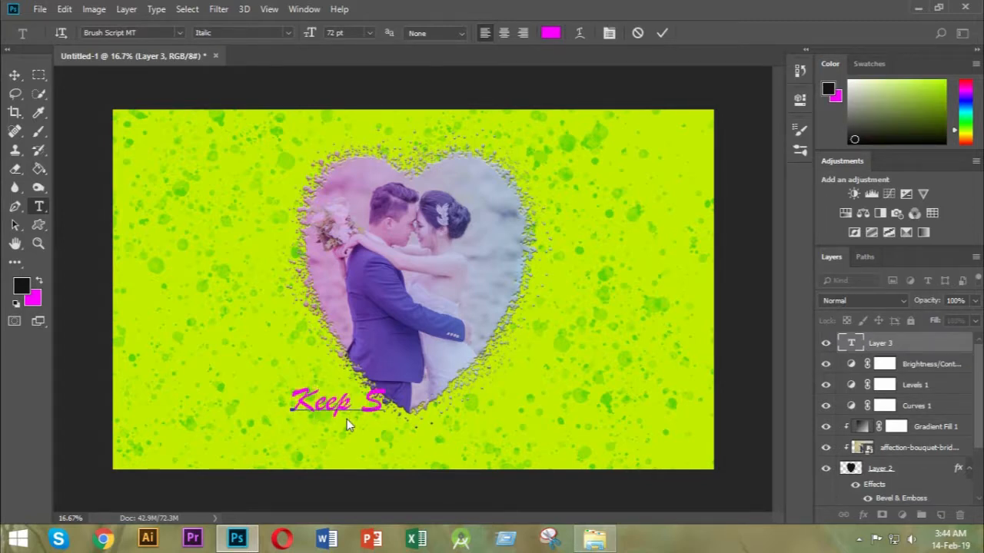
{"action": "type", "text": "milling"}
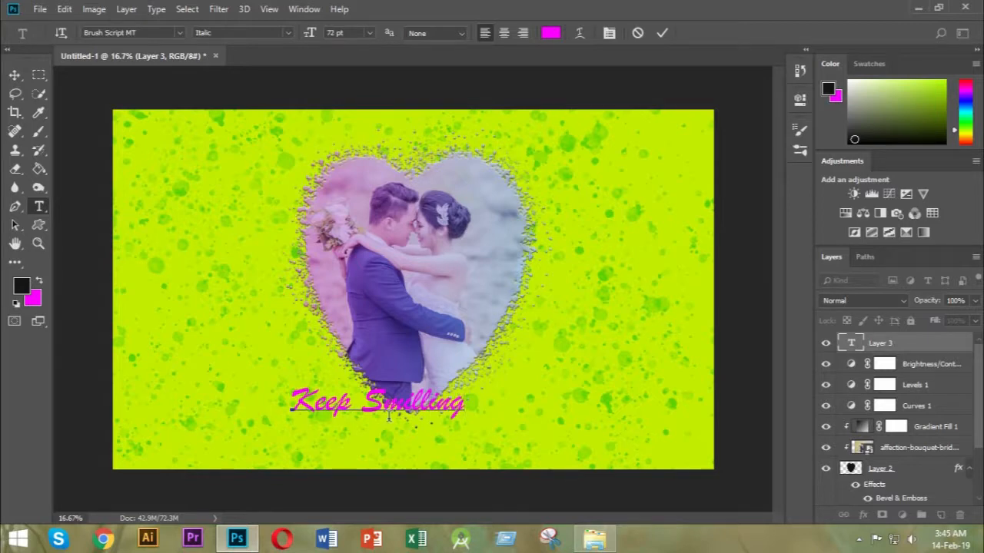
Recolour the whole "Keep Smilling" text to light pink #fe85ff and move it just below the heart's tip, roughly centred.
{"action": "left_click_drag", "start_coordinate": [293, 400], "coordinate": [465, 403]}
{"action": "left_click", "coordinate": [550, 33]}
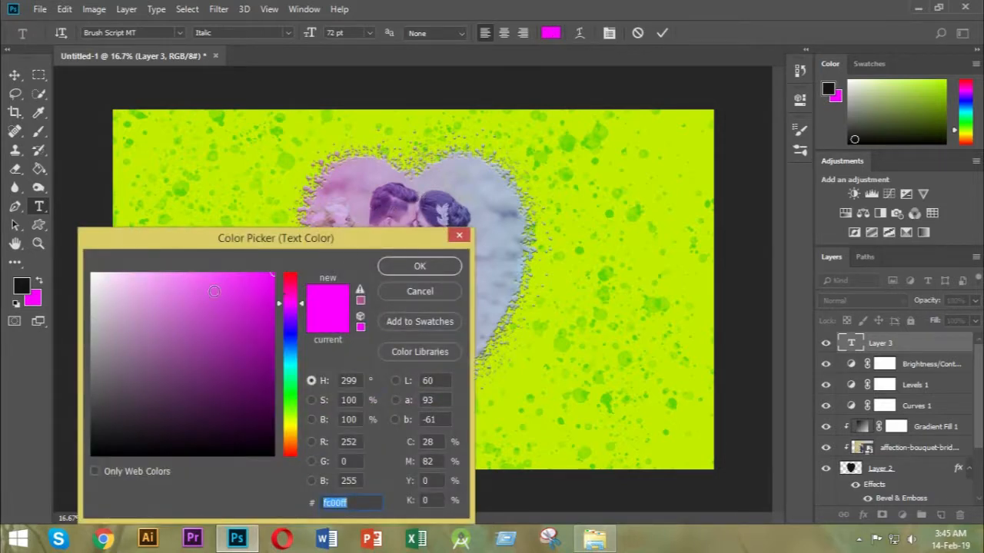
{"action": "left_click_drag", "start_coordinate": [185, 278], "coordinate": [177, 270]}
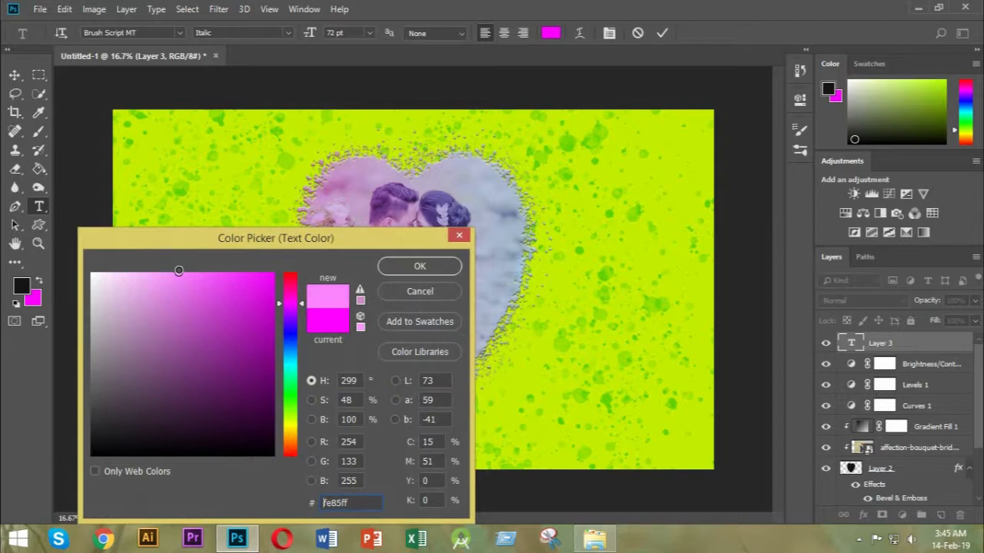
{"action": "left_click", "coordinate": [415, 265]}
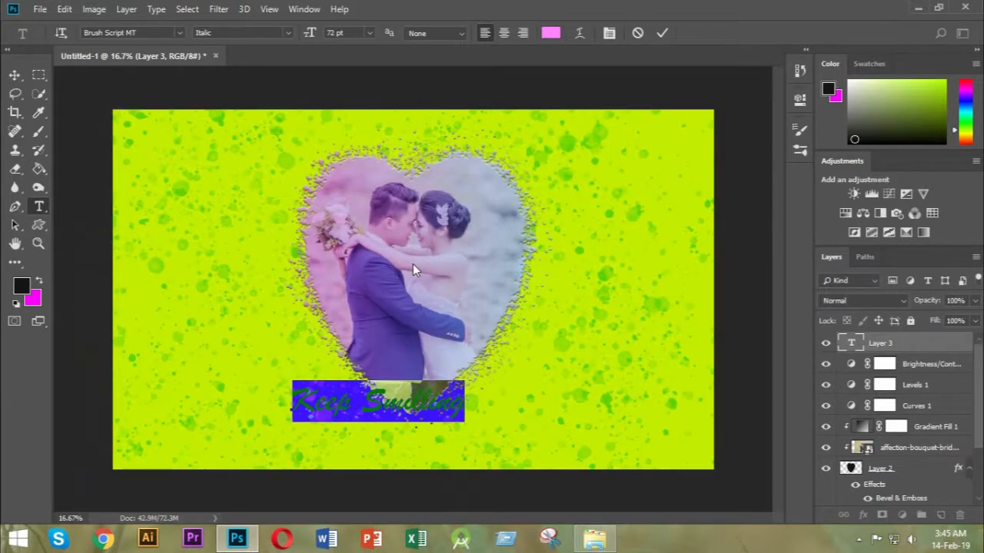
{"action": "left_click", "coordinate": [15, 74]}
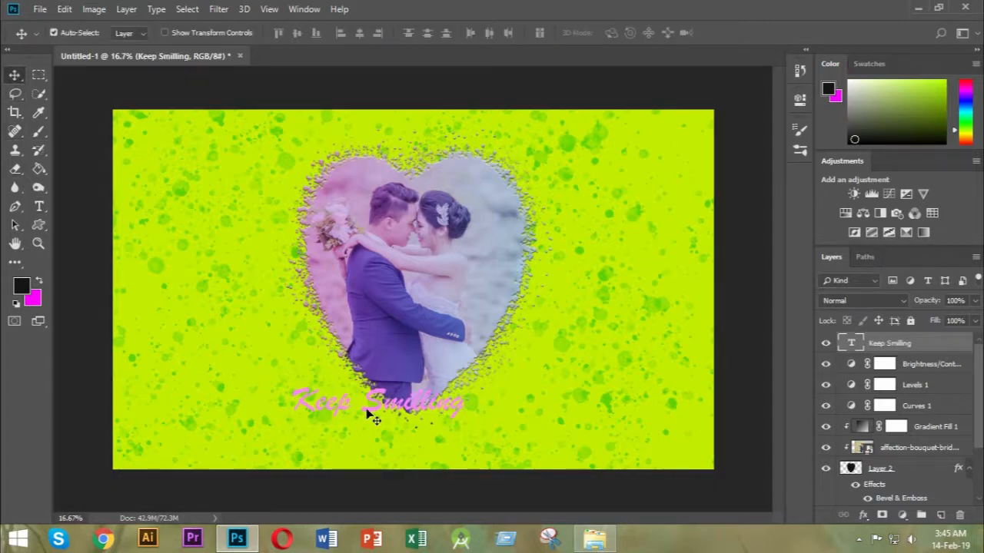
{"action": "left_click_drag", "start_coordinate": [382, 407], "coordinate": [419, 437]}
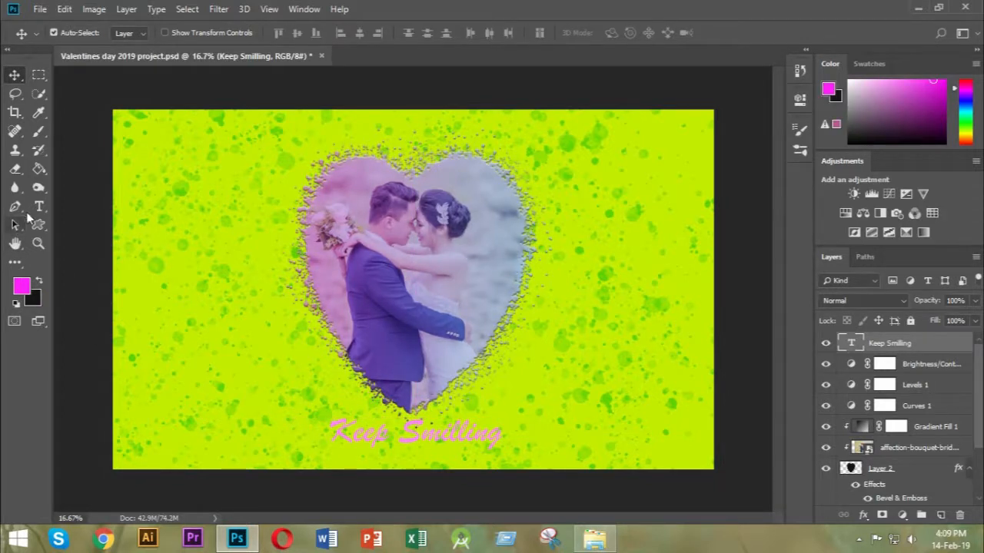
Correct the spelling of the text below the heart to "Keep Smiling" and commit the edit.
{"action": "left_click", "coordinate": [37, 208]}
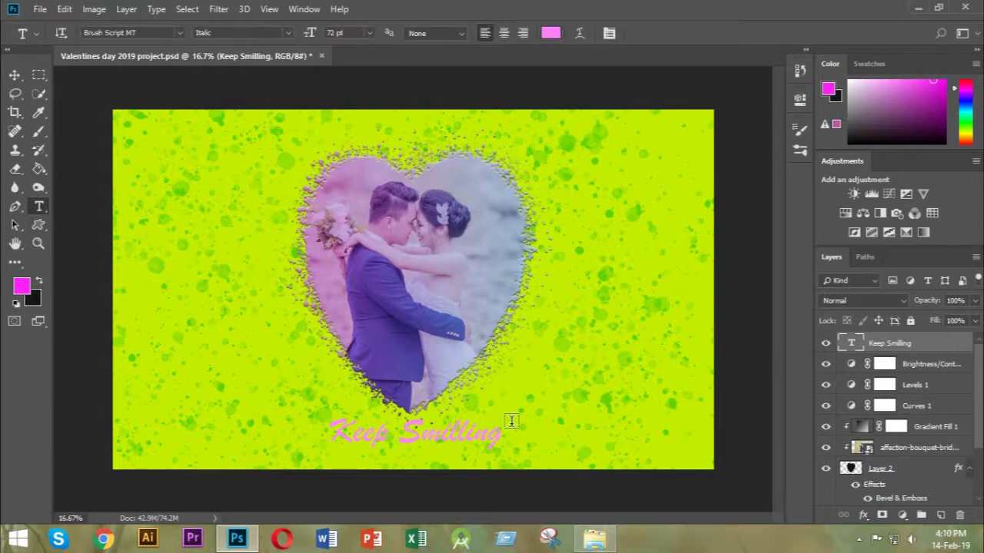
{"action": "left_click", "coordinate": [468, 435]}
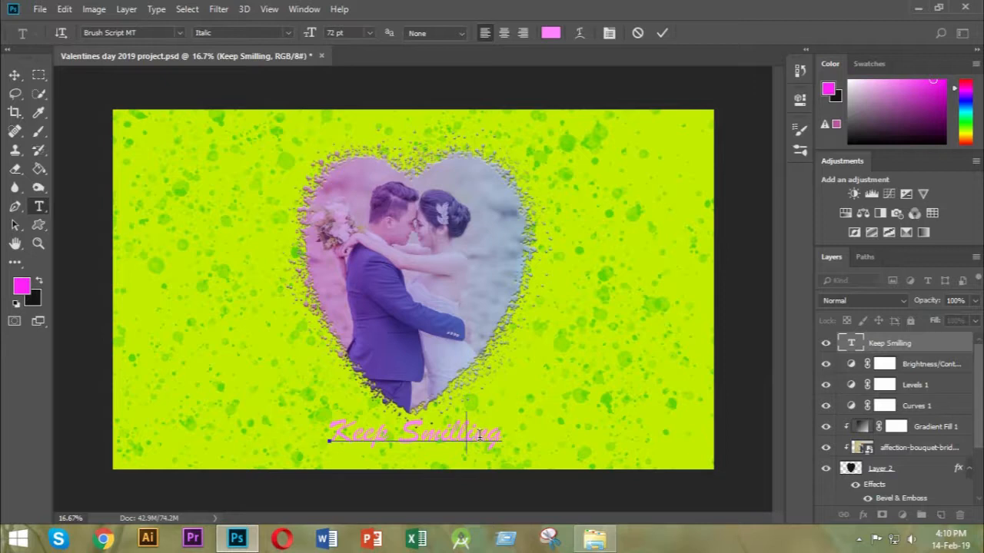
{"action": "left_click", "coordinate": [15, 75]}
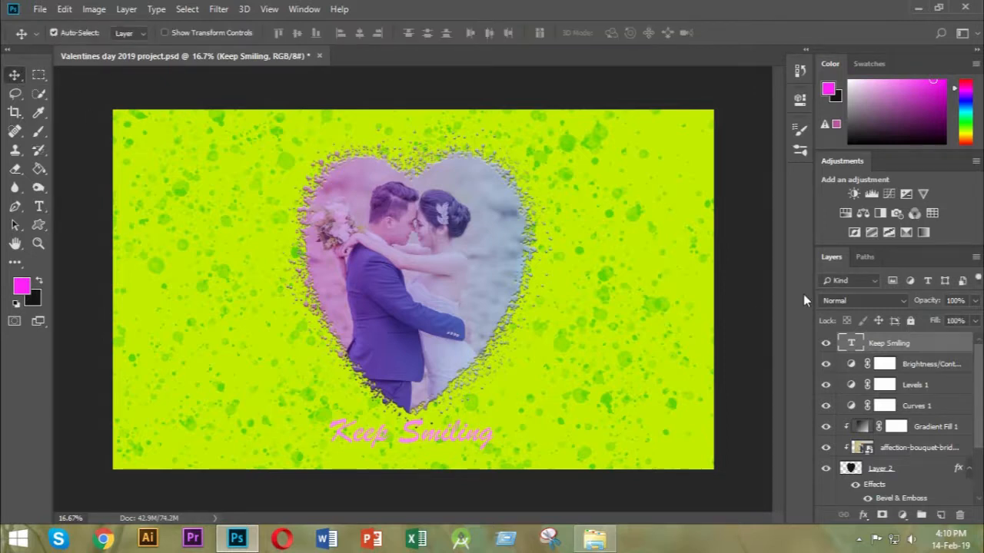